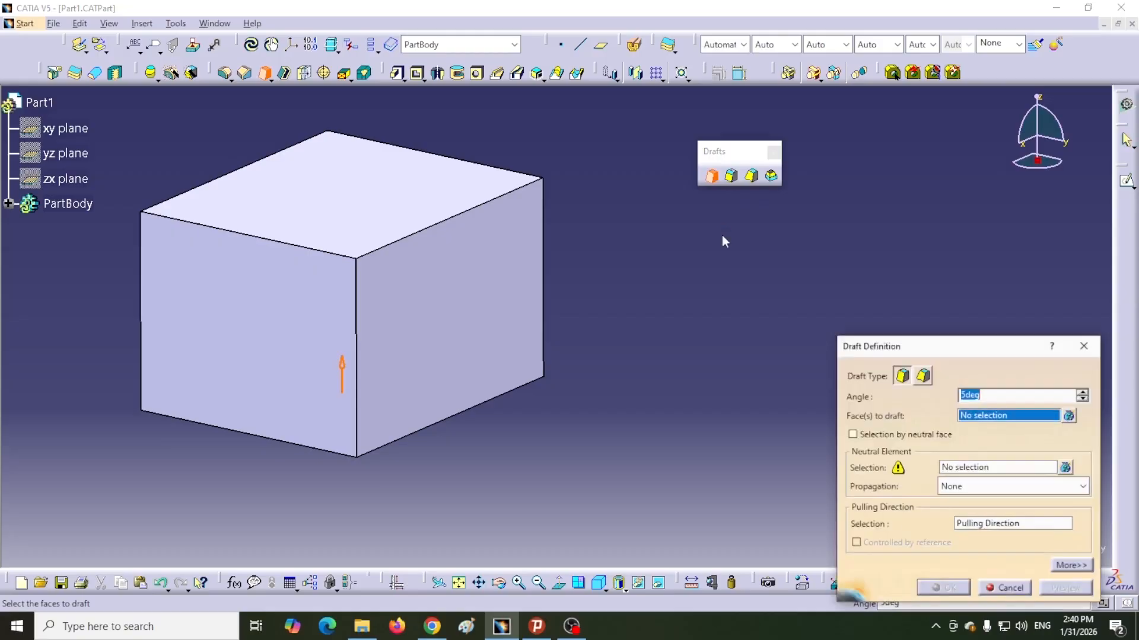
Step: Define a 13-degree Draft Angle on the block's right side face, using the bottom face as the neutral element
left_click_drag(917, 357, 735, 242)
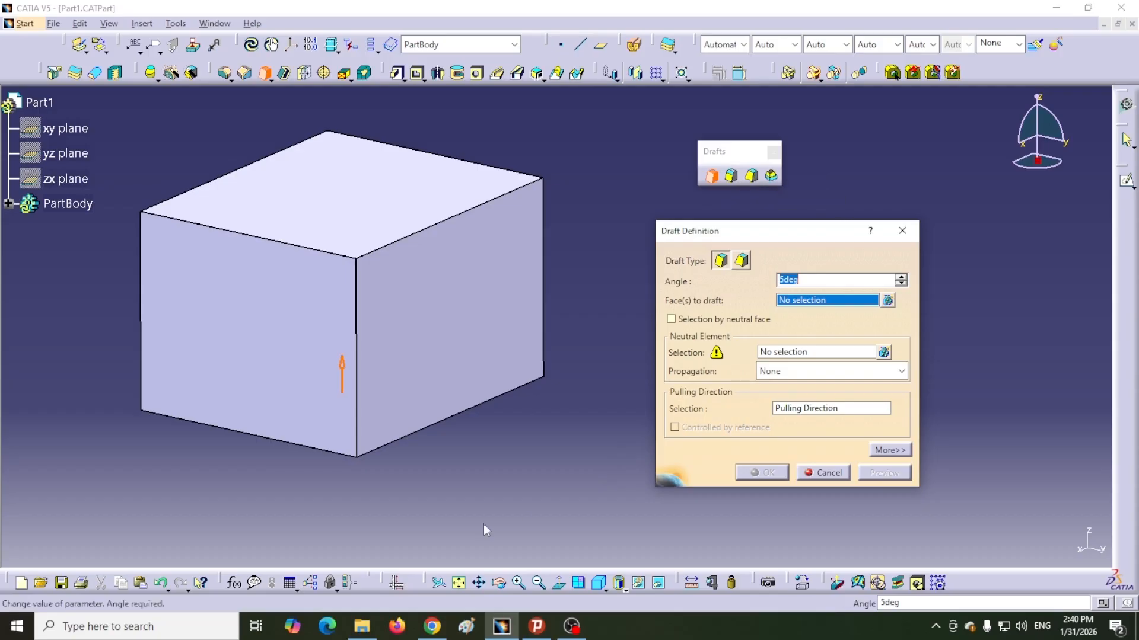
key("Escape")
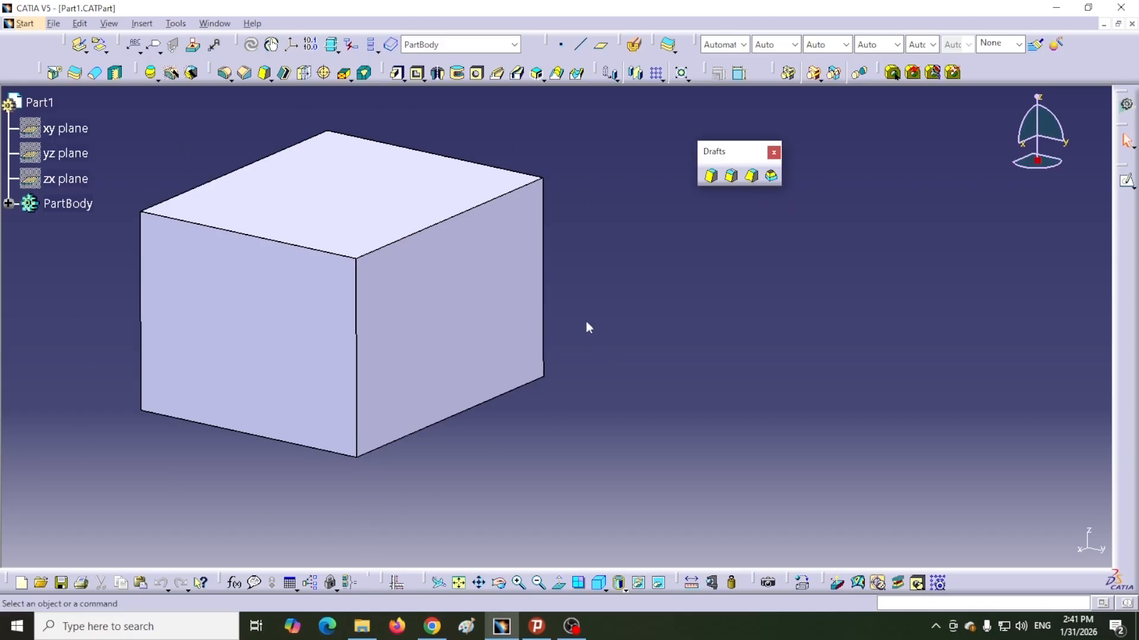
left_click(711, 176)
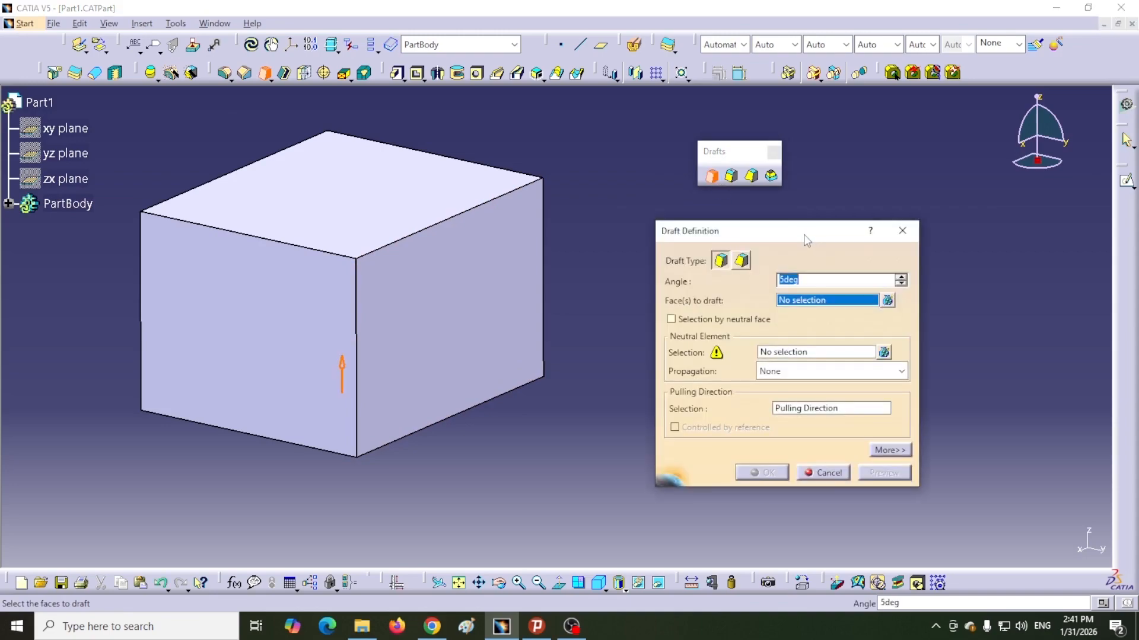
left_click(500, 346)
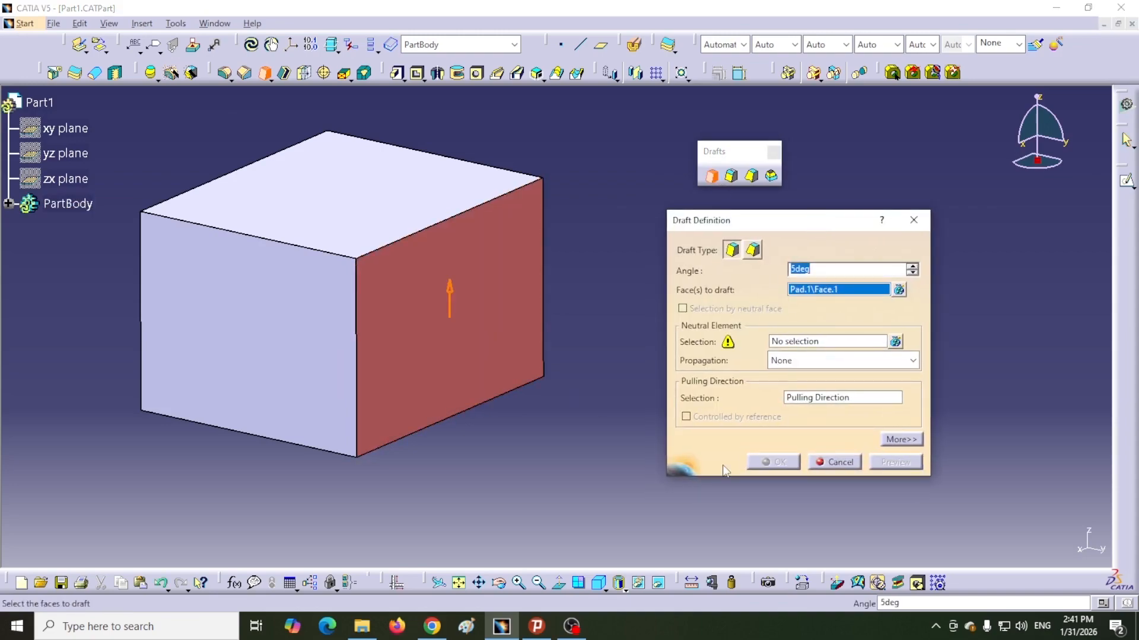
left_click(801, 341)
middle_click_drag(421, 516, 430, 438)
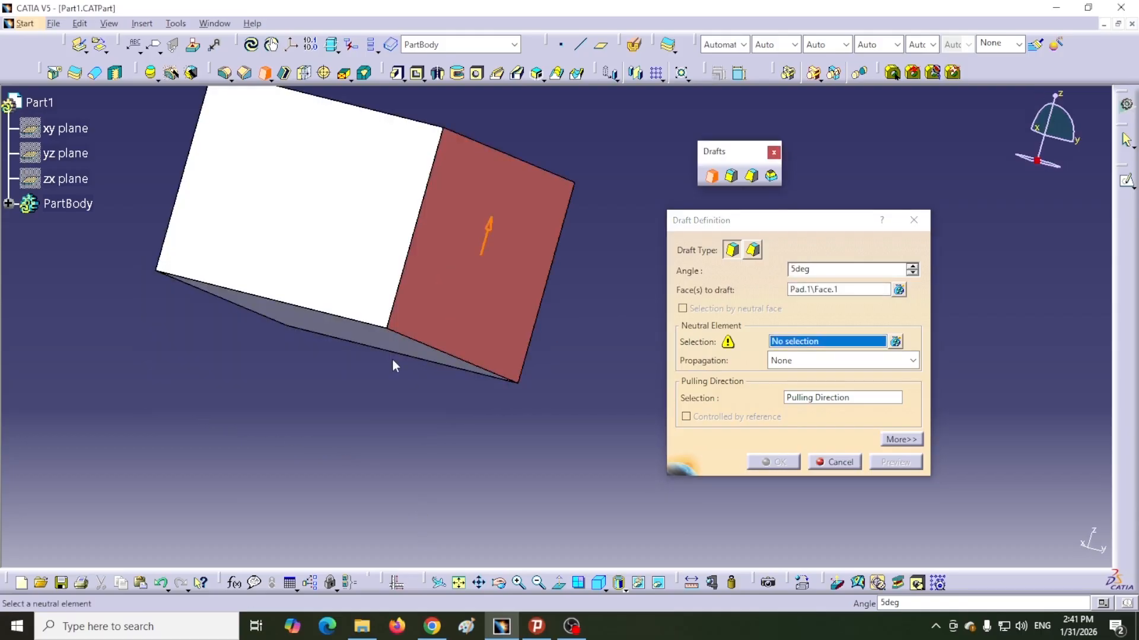
left_click(415, 349)
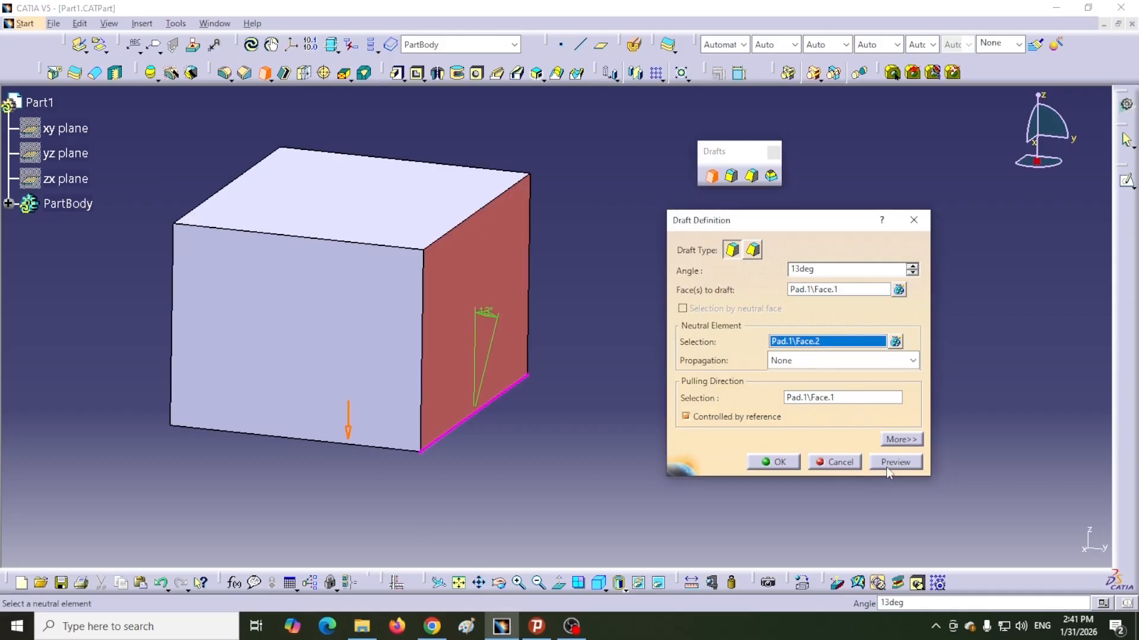
Step: Preview the draft, reverse its pulling direction to point upward, and apply it to the side face
left_click(887, 467)
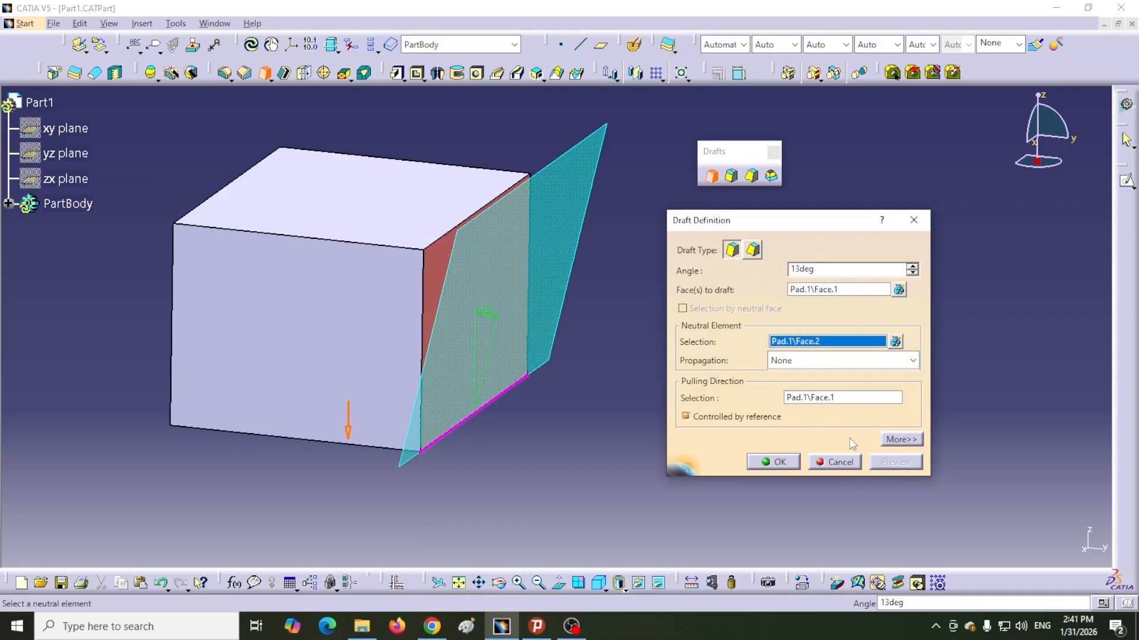
left_click(349, 433)
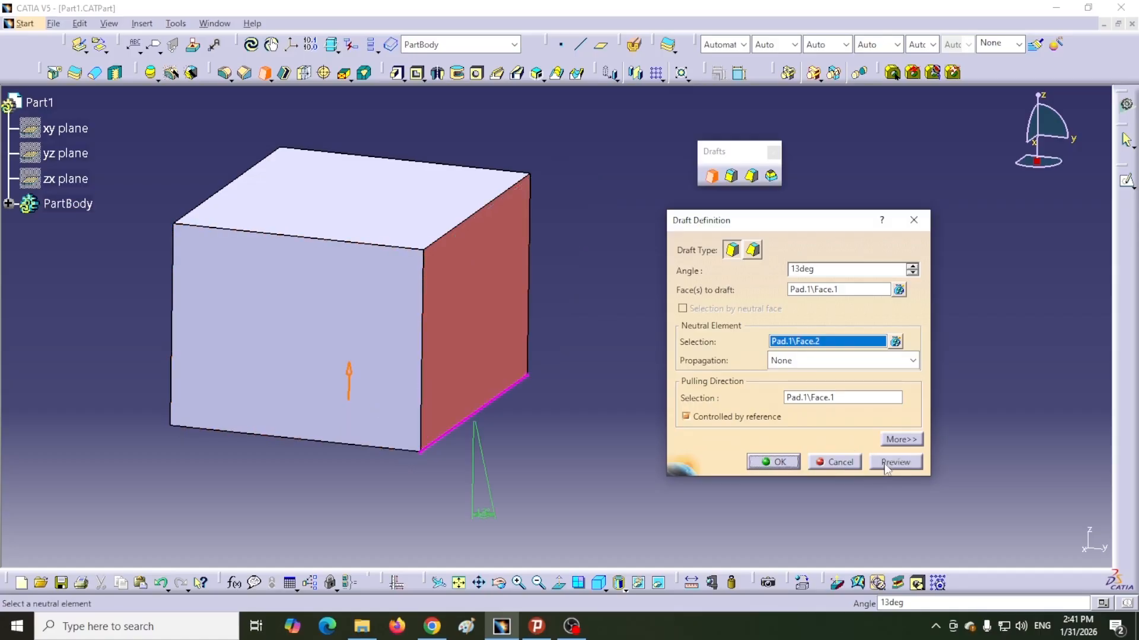
left_click(771, 463)
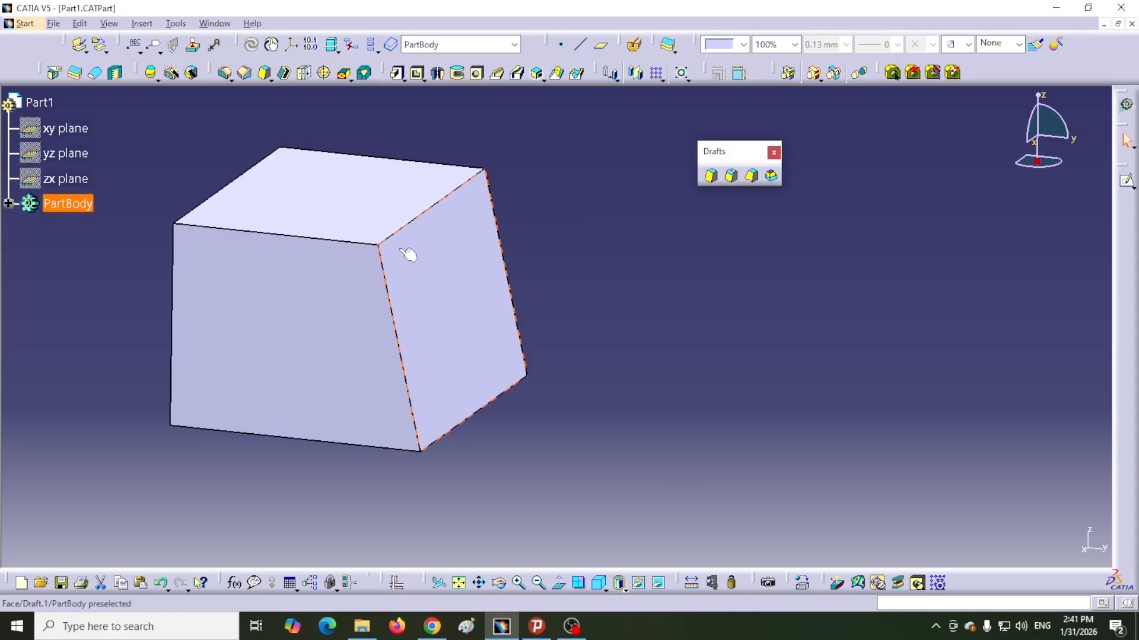
Step: Undo the constant-angle draft on the block's side face
left_click(489, 418)
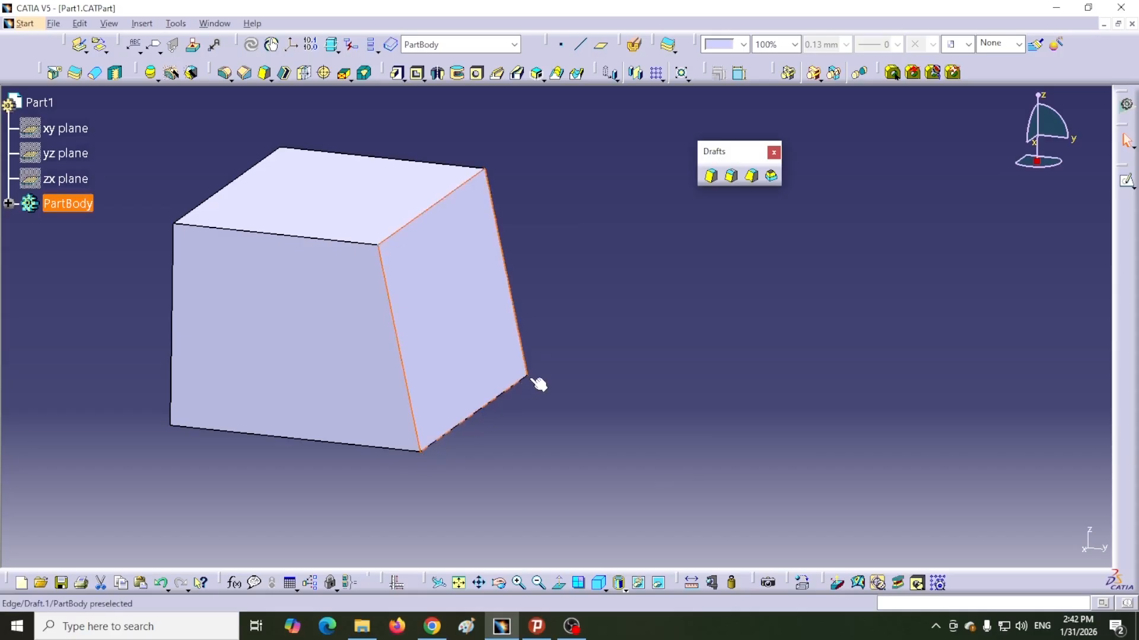
key("ctrl+z")
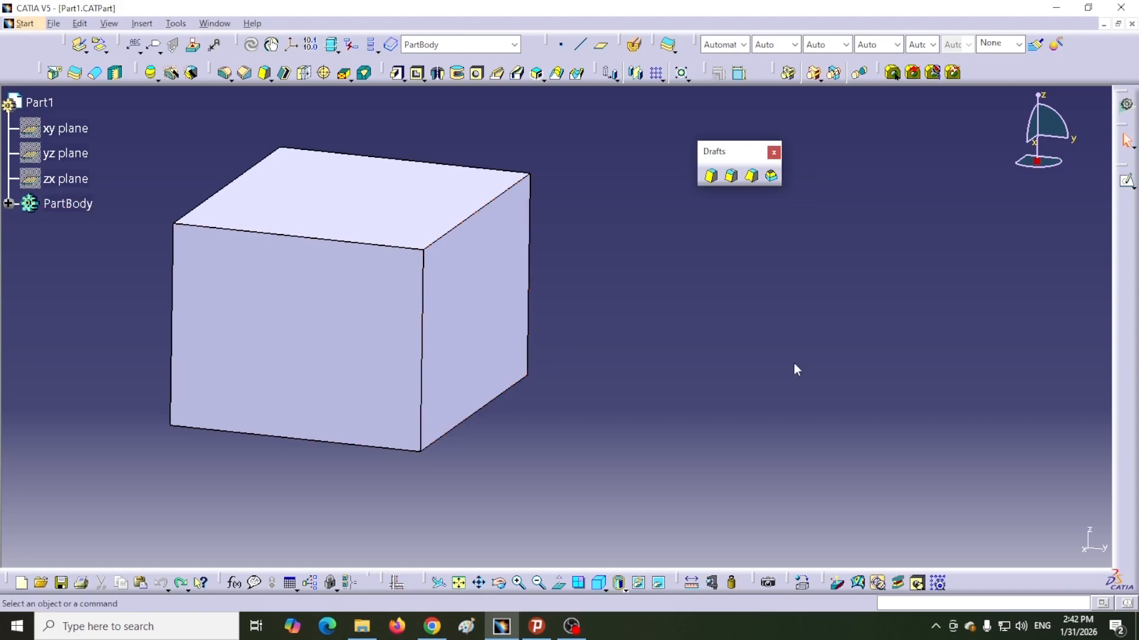
Step: Start a Variable Angle Draft on the block's right side face with the bottom face as the neutral element
left_click(751, 177)
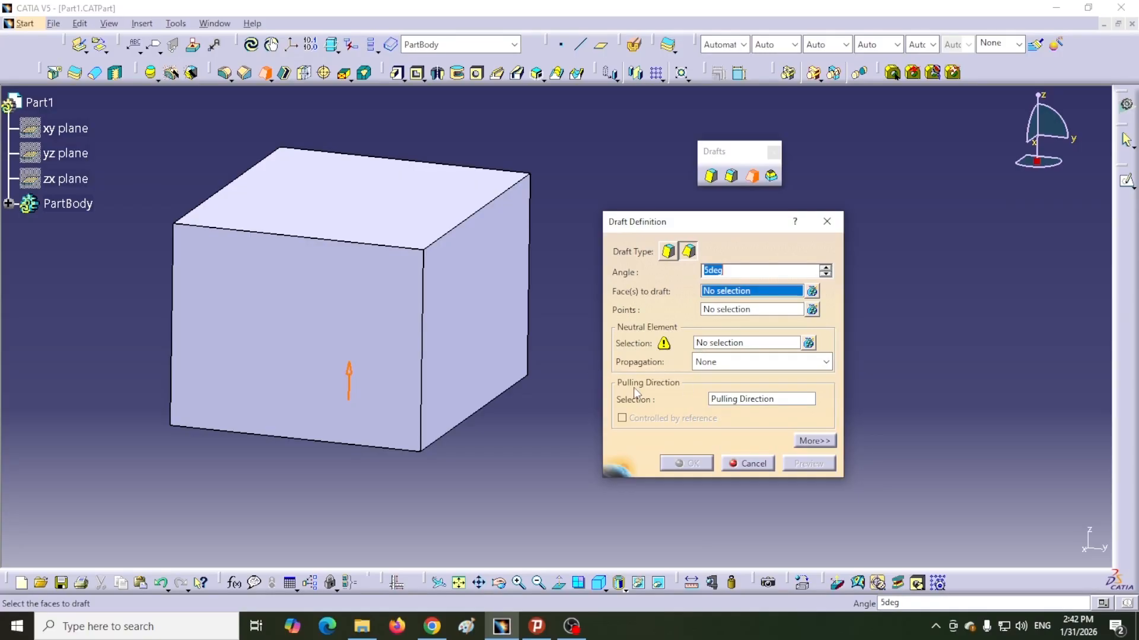
left_click(814, 441)
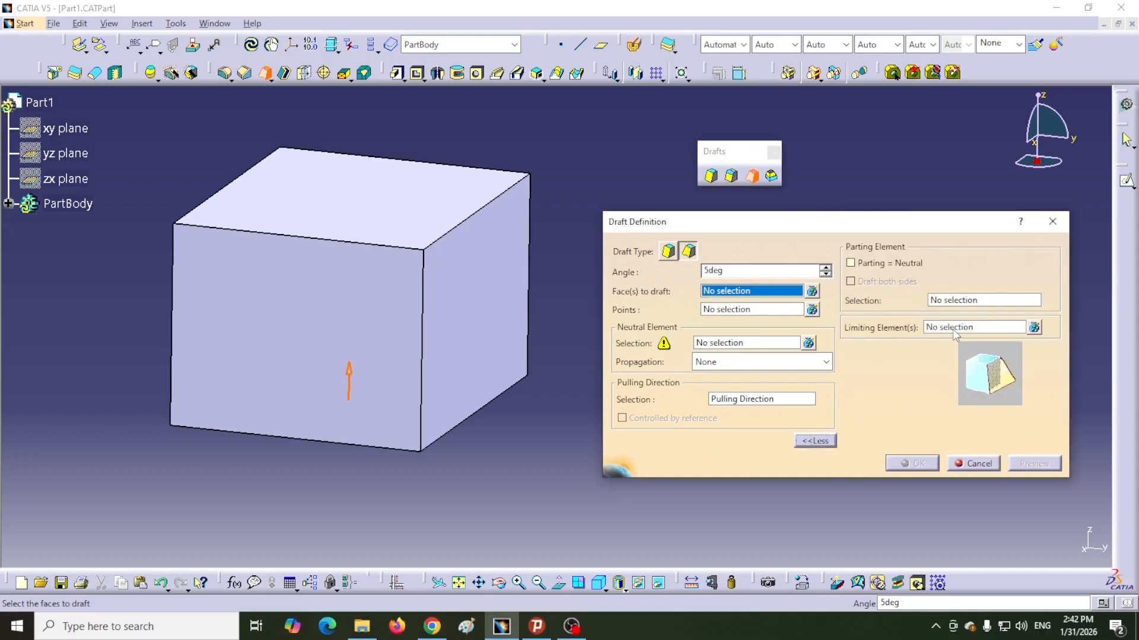
left_click(815, 440)
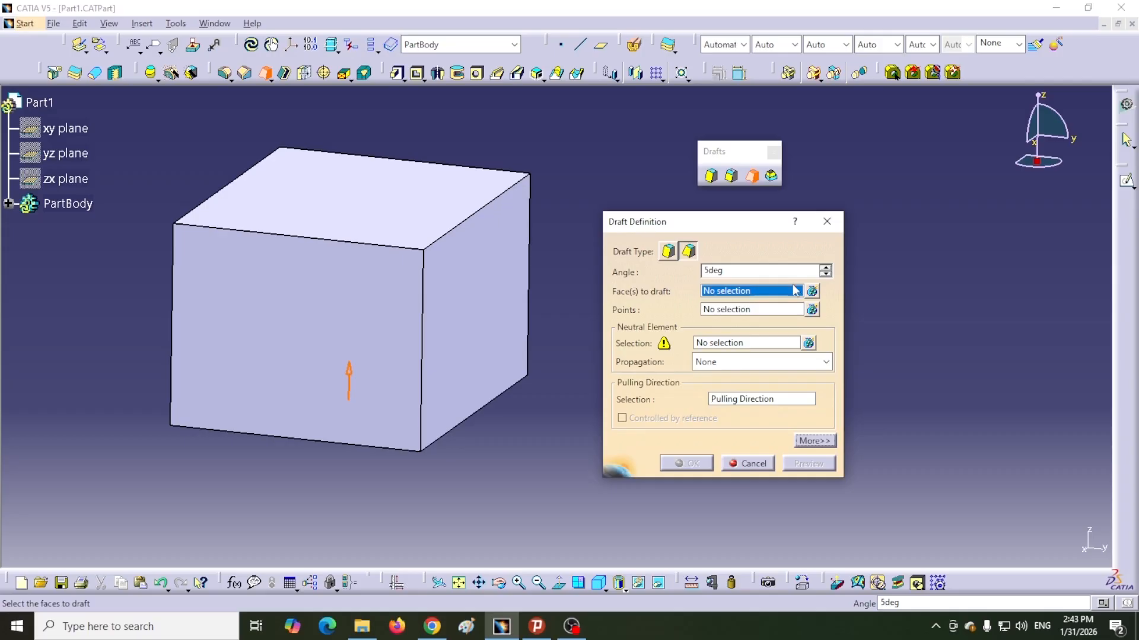
left_click(475, 312)
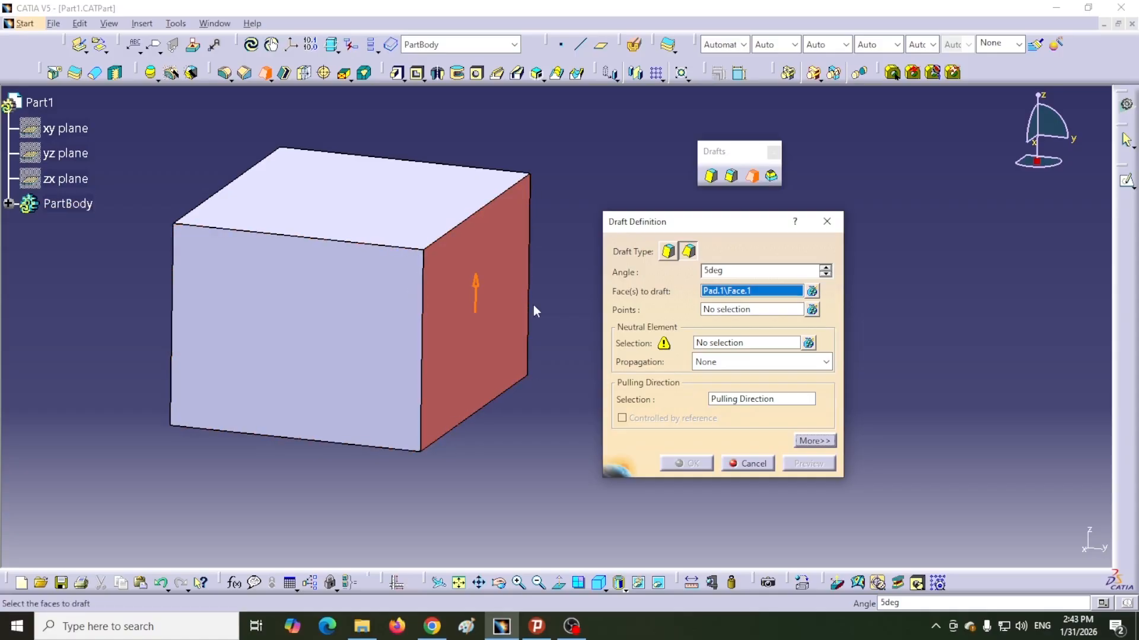
middle_click_drag(560, 327, 507, 337)
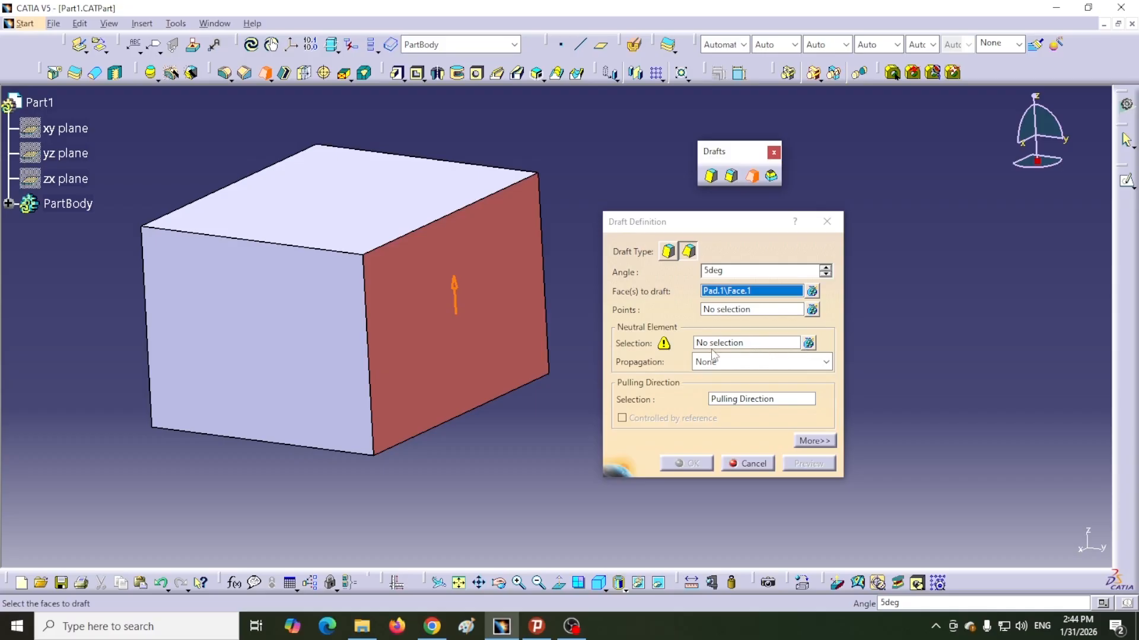
left_click(764, 348)
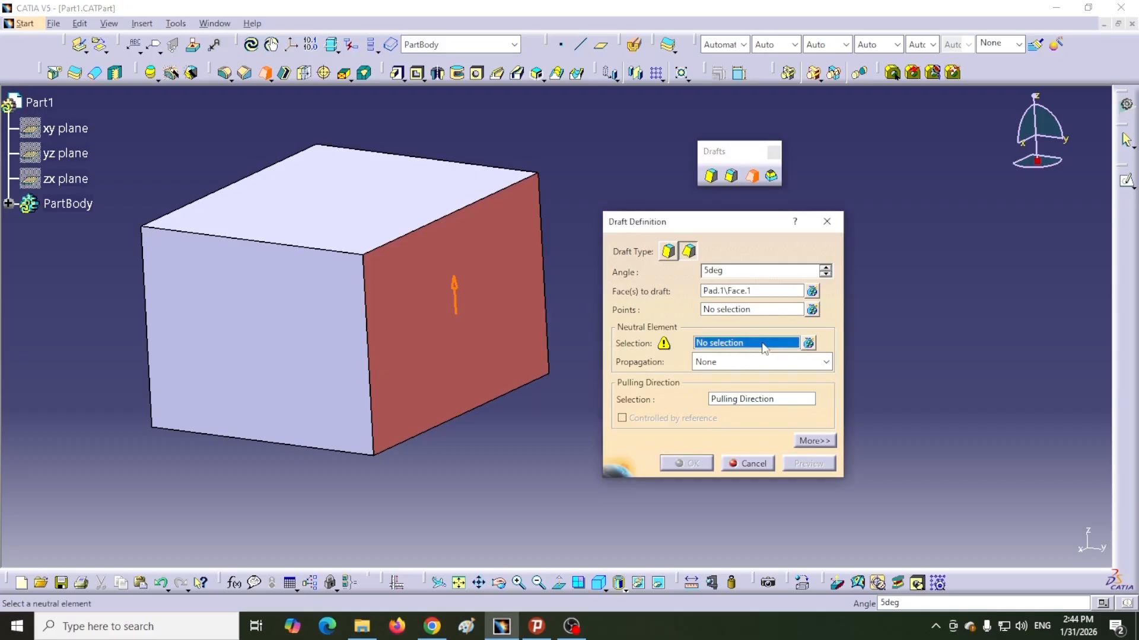
middle_click_drag(419, 437, 478, 381)
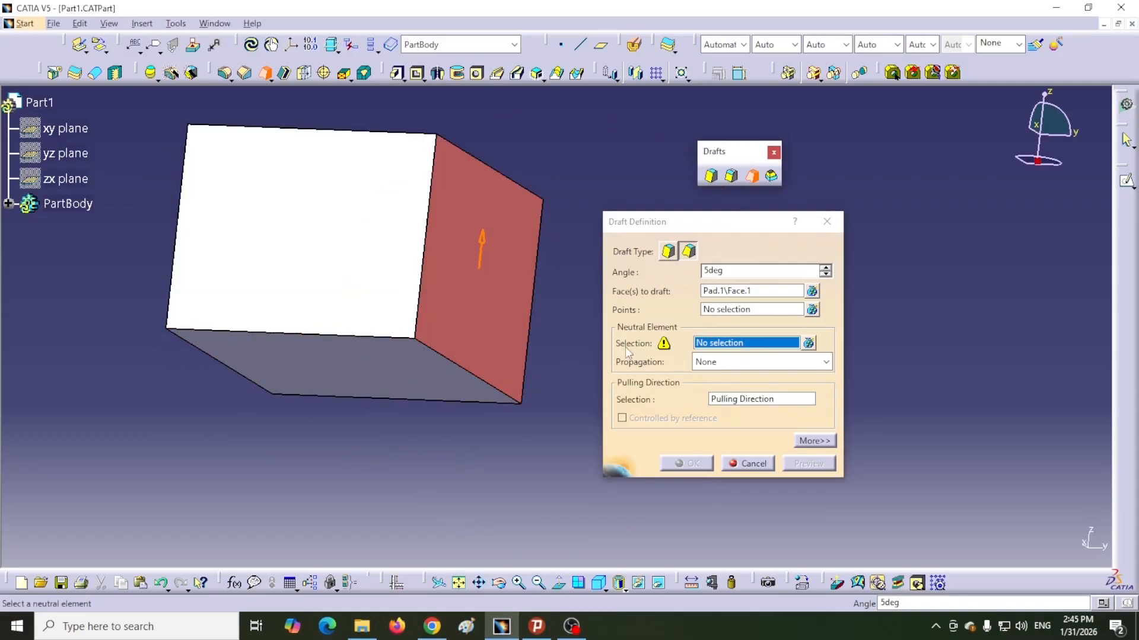
left_click(364, 372)
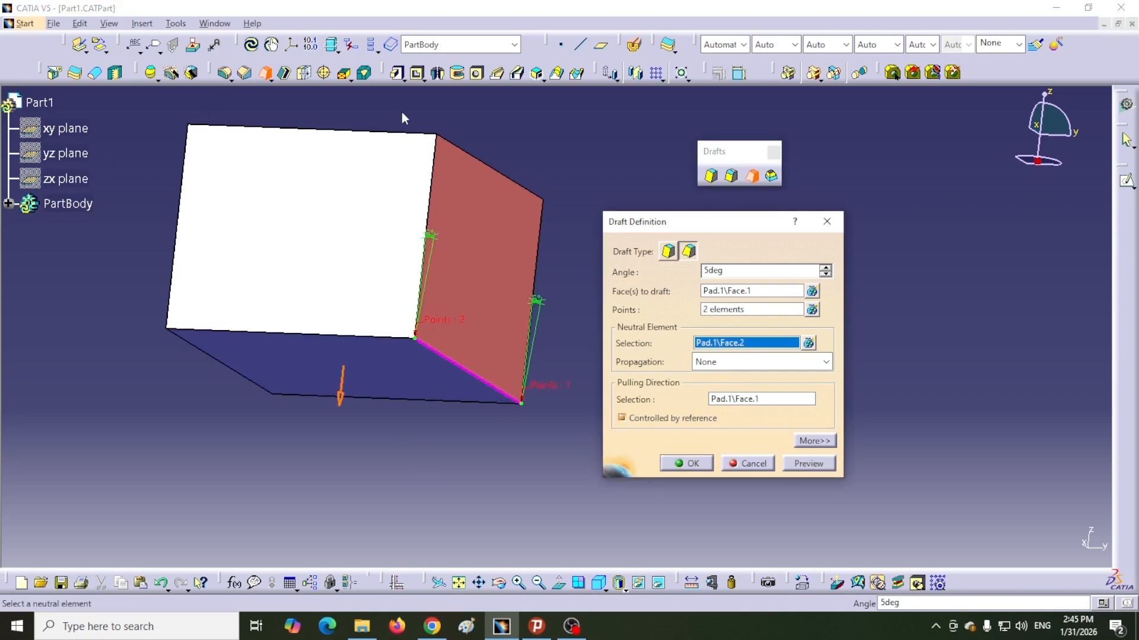
Step: Set the draft angle at the front corner point to 10 degrees and apply the variable draft
middle_click_drag(529, 156, 477, 411)
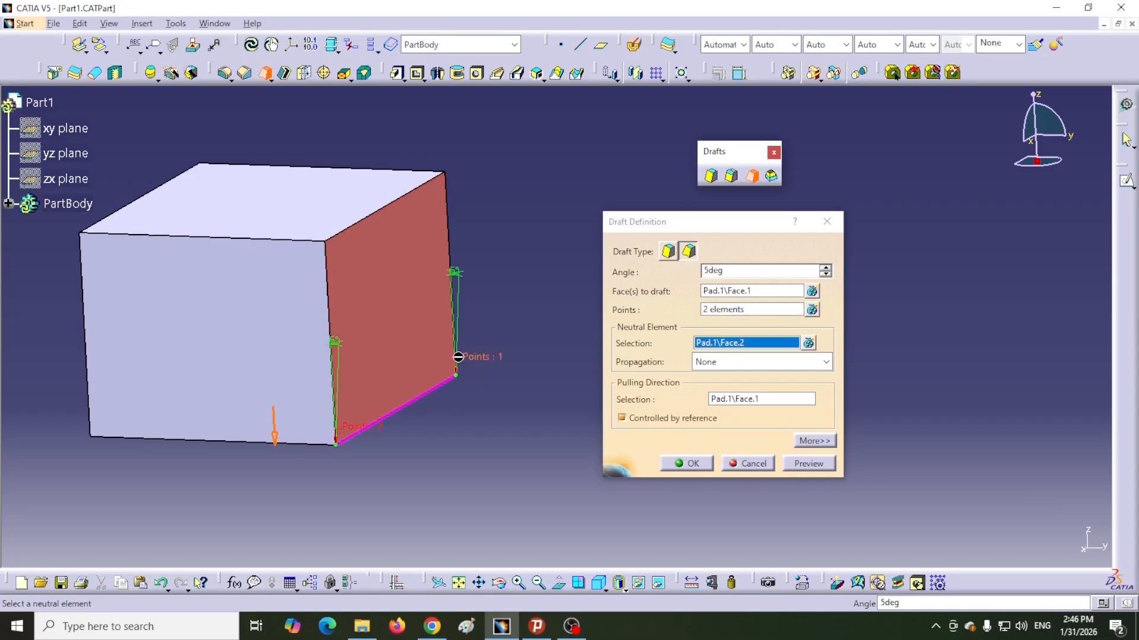
middle_click_drag(402, 461, 533, 451)
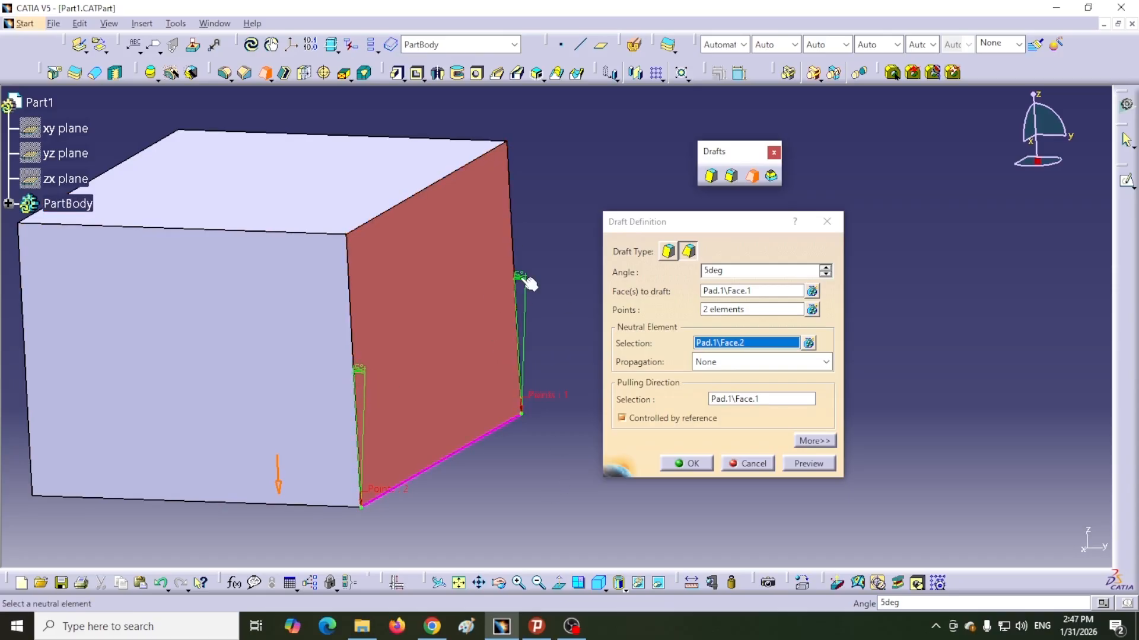
left_click(357, 369)
double_click(357, 369)
left_click_drag(415, 384, 602, 444)
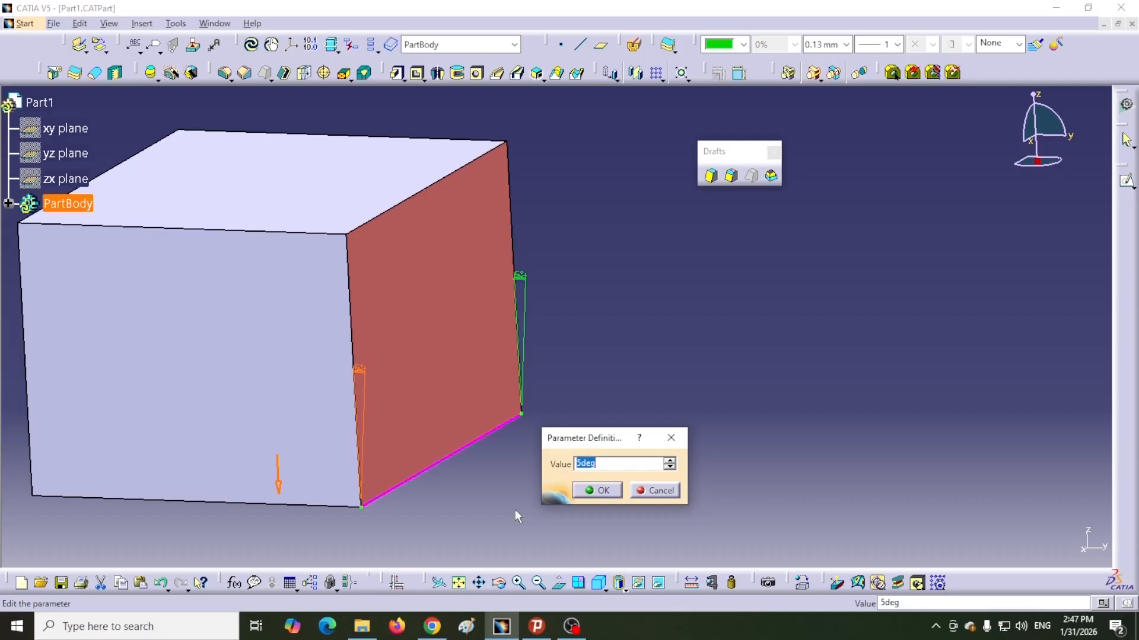
type("10")
left_click(600, 492)
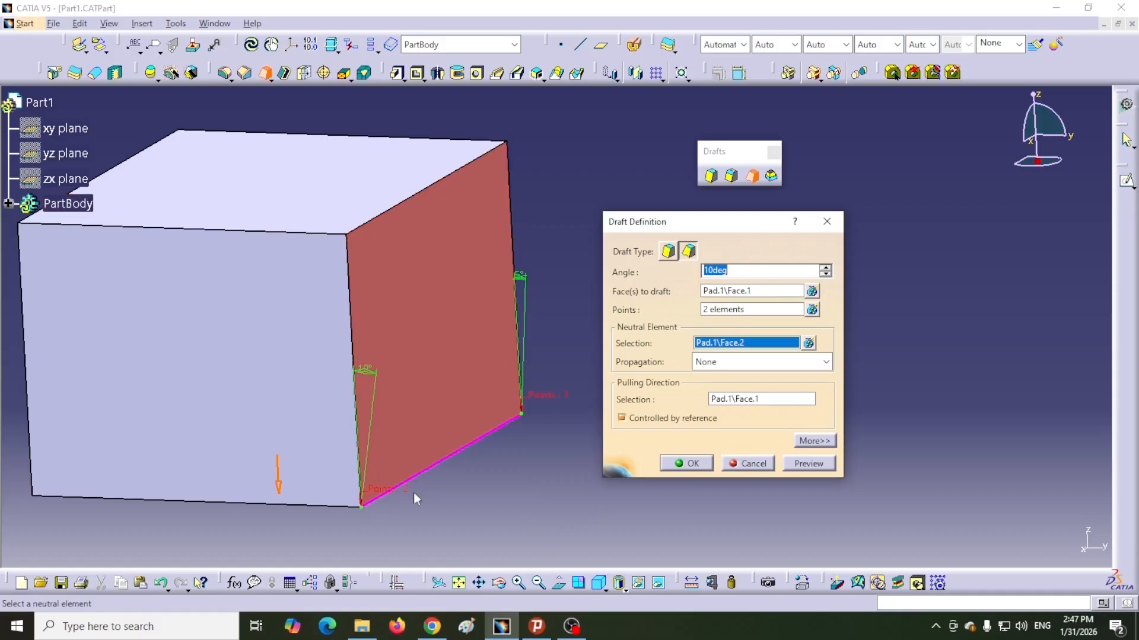
left_click(689, 464)
Step: Inspect the twisted side face from several angles and undo the variable angle draft
middle_click_drag(477, 530, 682, 395)
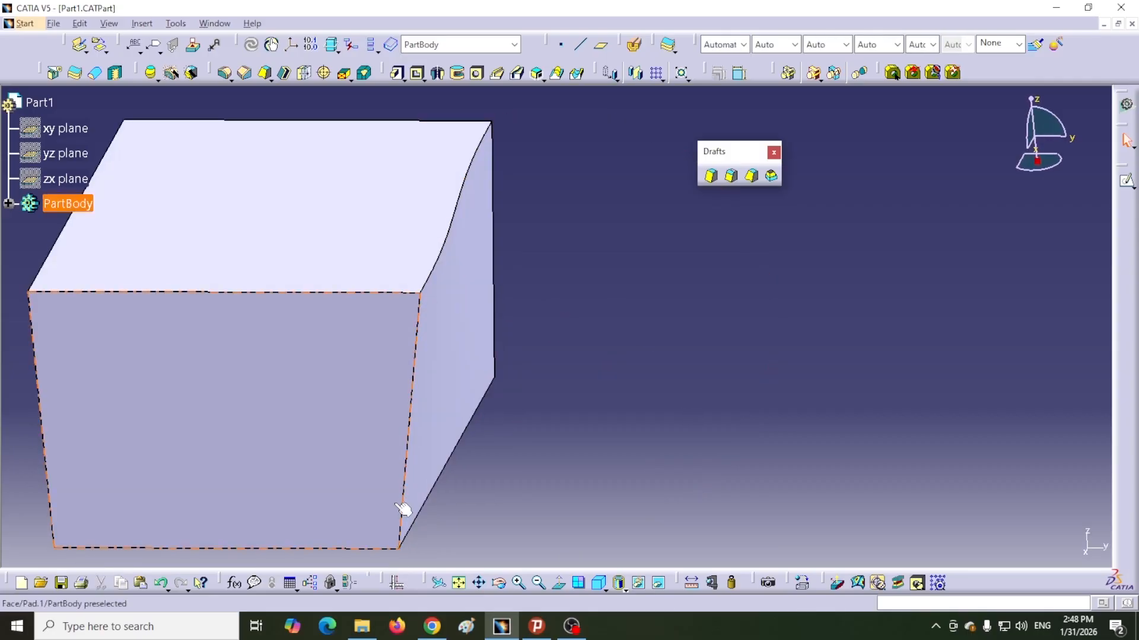
middle_click_drag(515, 523, 529, 495)
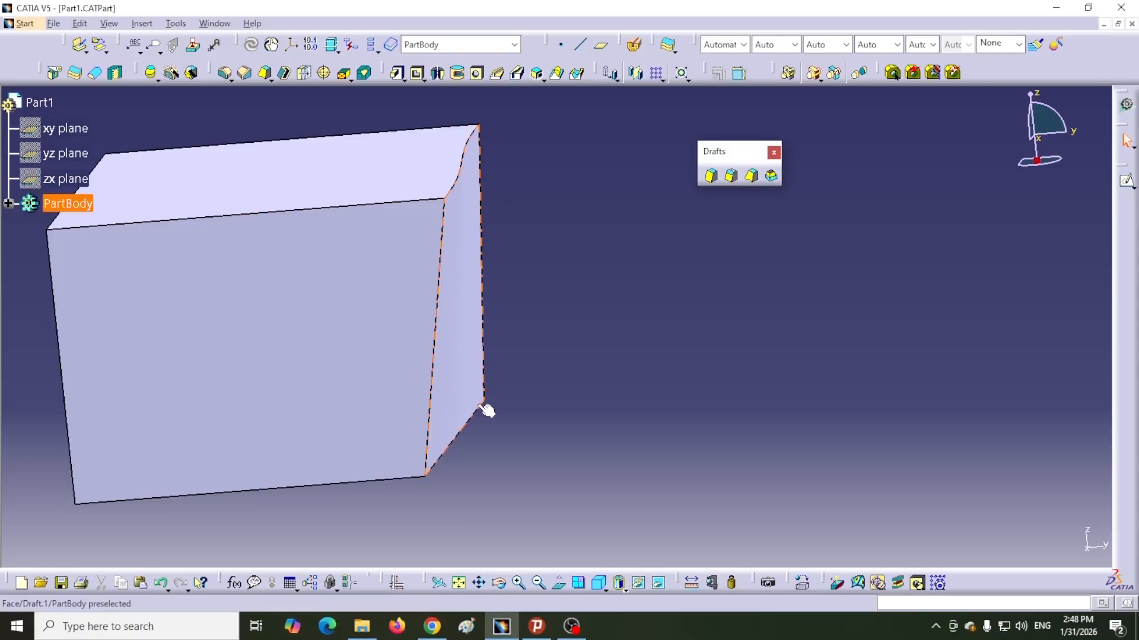
key("ctrl+z")
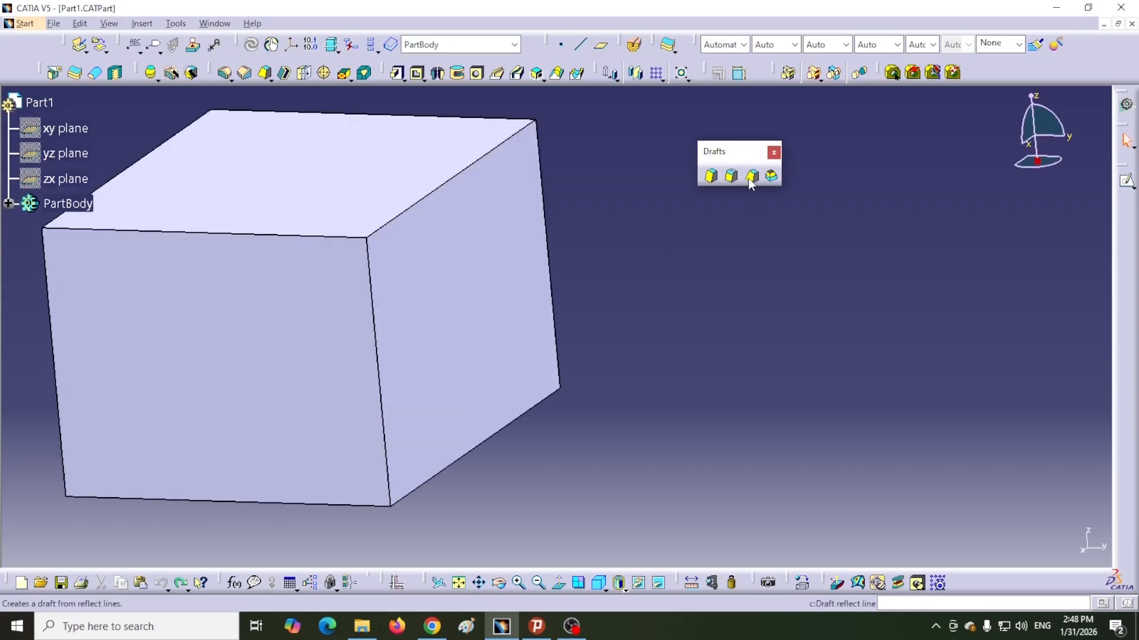
Step: Define a new Variable Angle Draft on the right side face, taking the bottom face as the neutral element
left_click(750, 178)
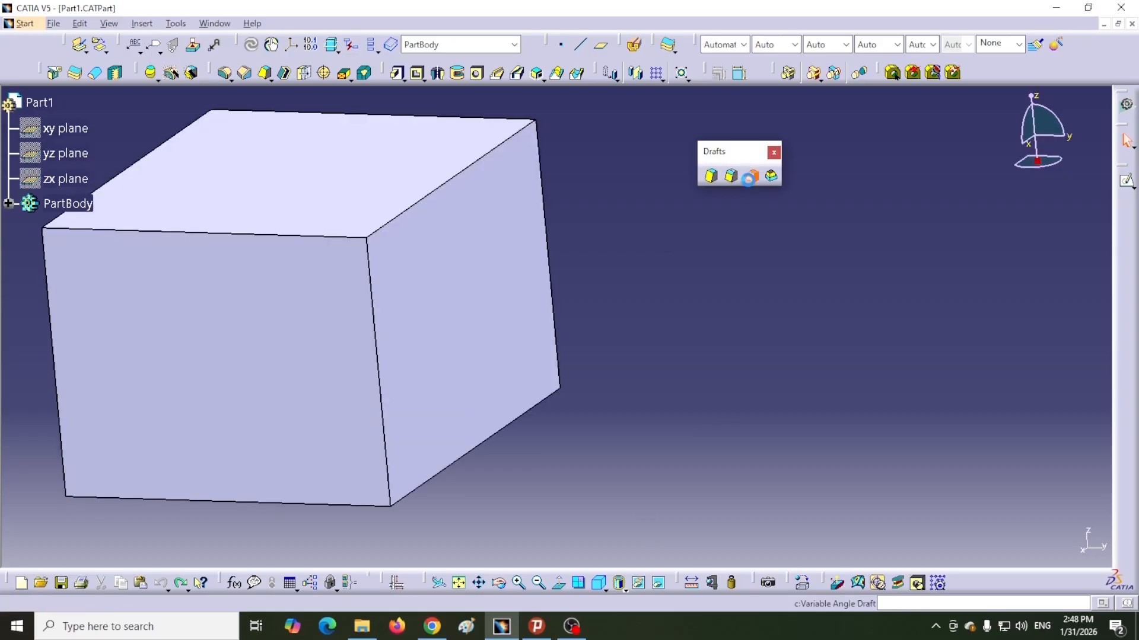
left_click_drag(744, 227, 716, 230)
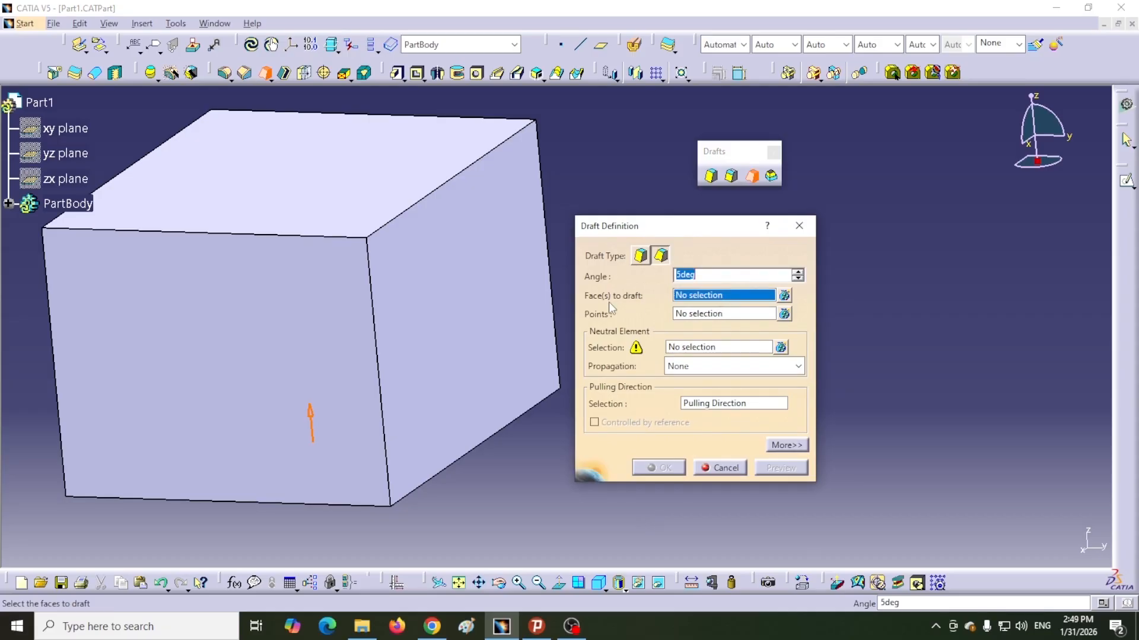
left_click(487, 330)
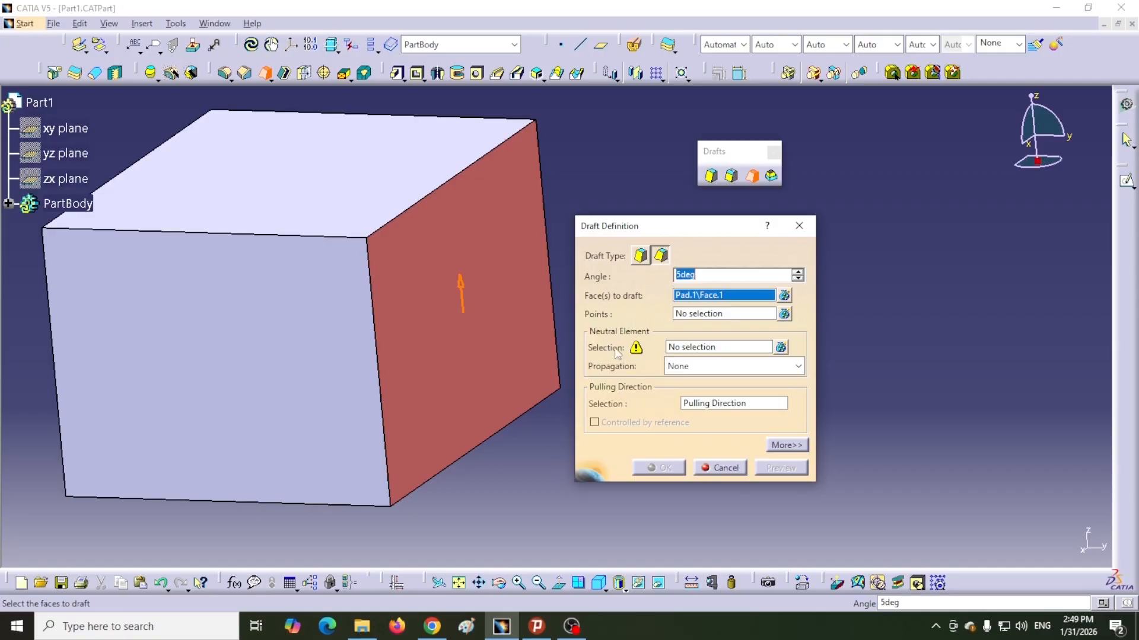
left_click(731, 347)
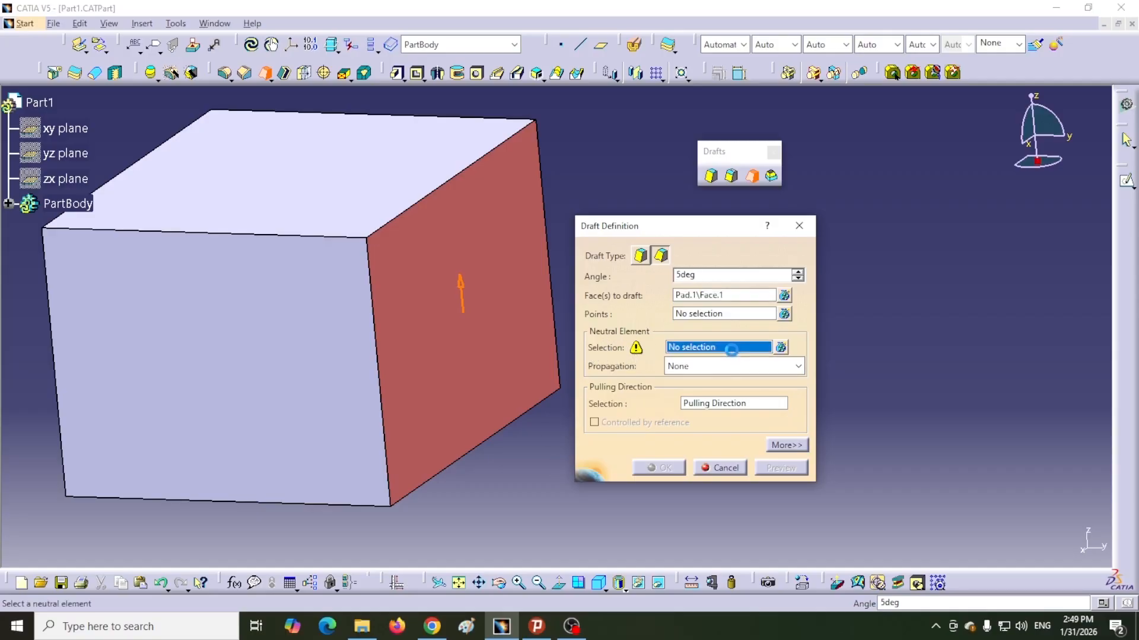
middle_click_drag(514, 506, 474, 431)
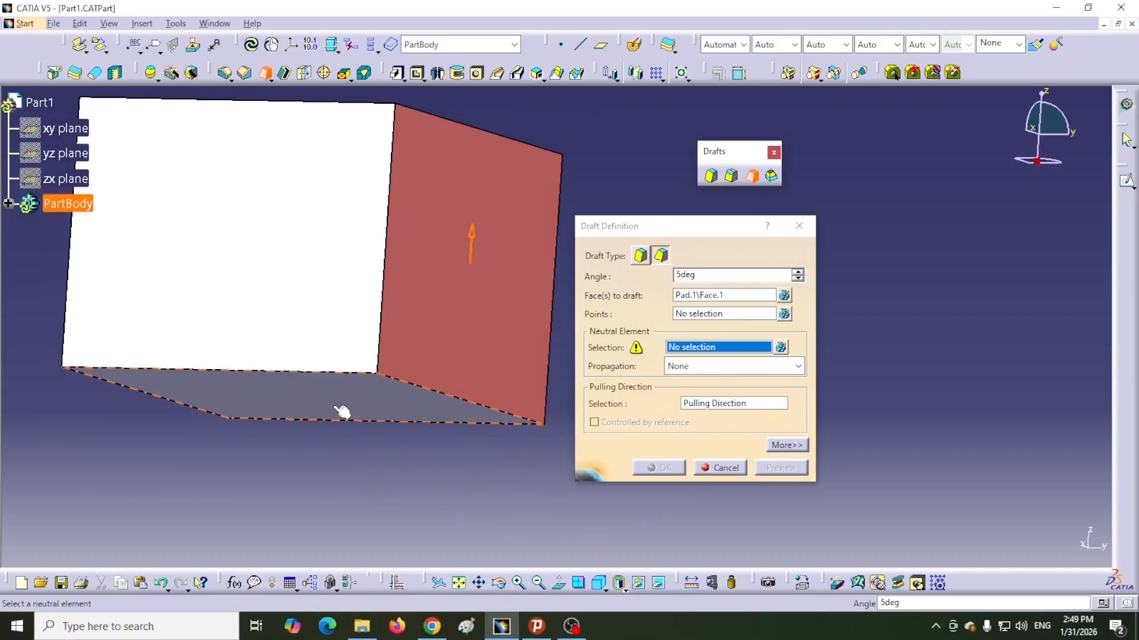
left_click(309, 409)
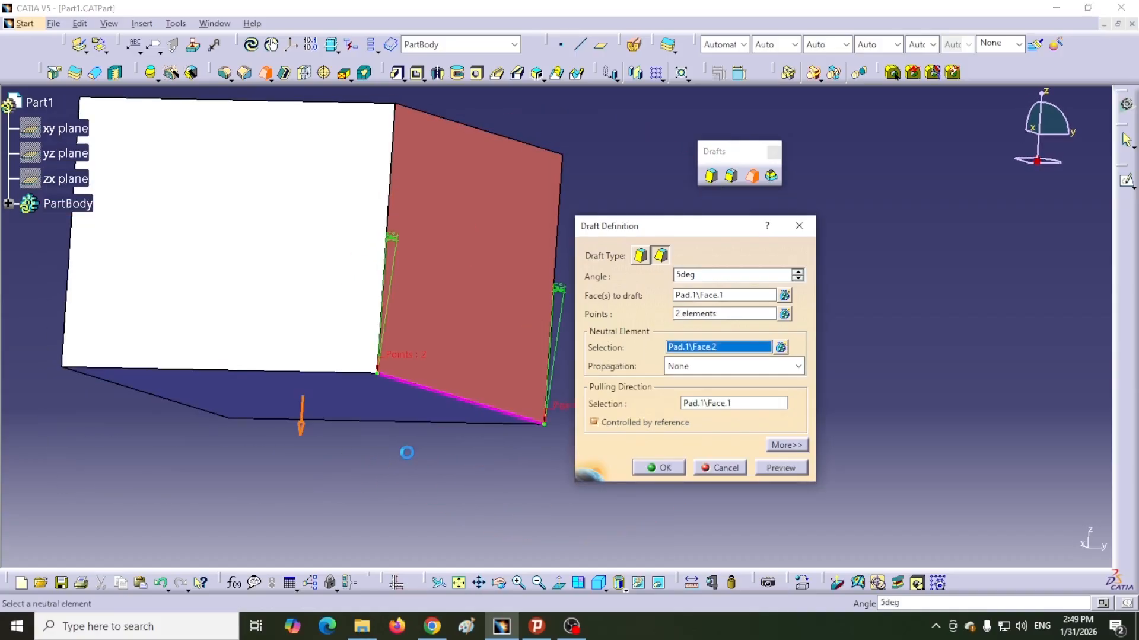
Step: List the draft points and try adding extra ones directly on the side face's bottom edge, then remove them
middle_click_drag(411, 461, 514, 516)
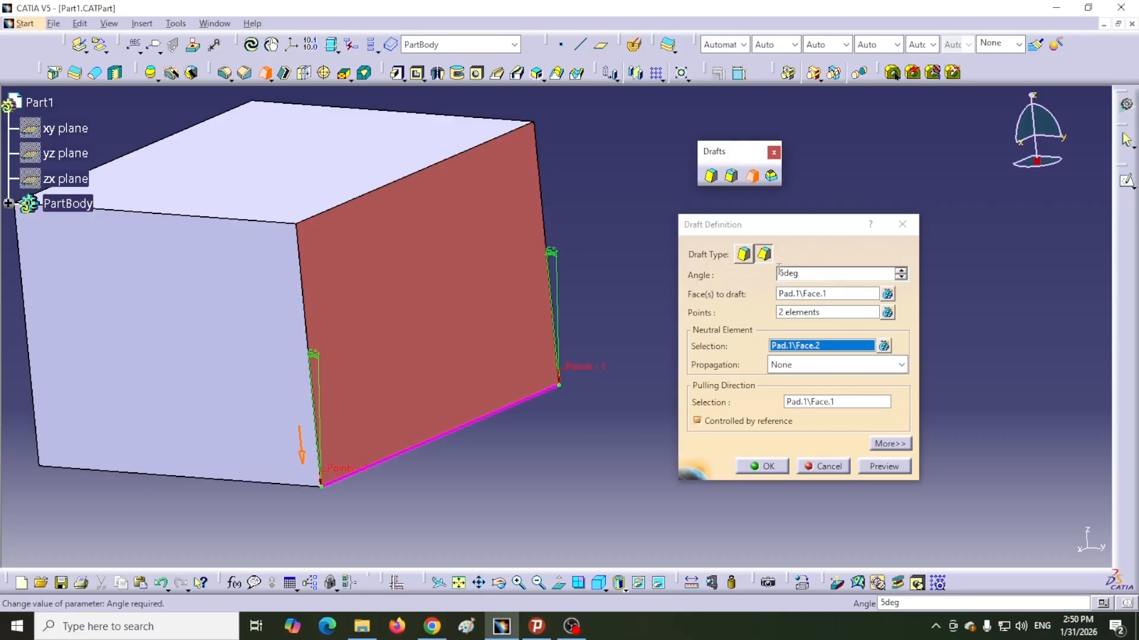
left_click(887, 312)
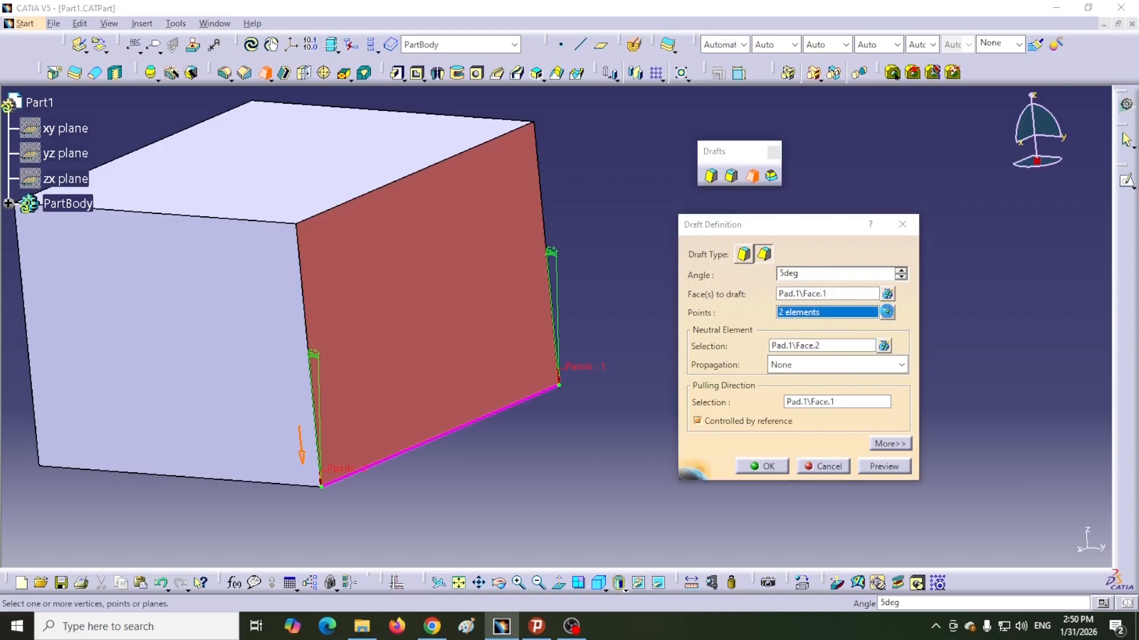
left_click(887, 312)
left_click_drag(348, 156, 583, 429)
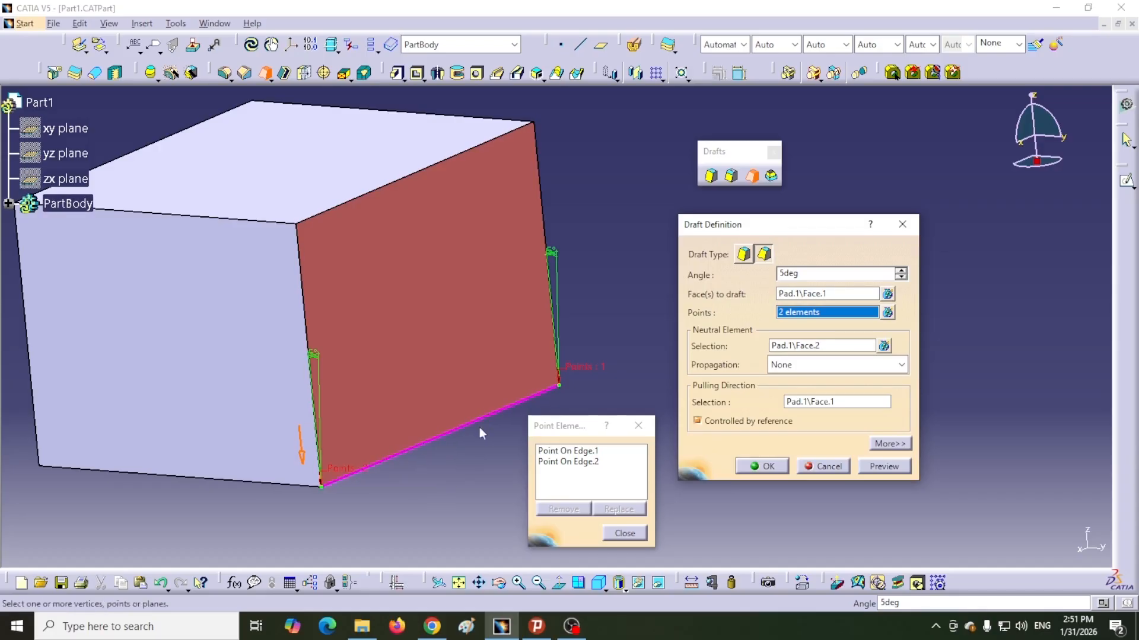
left_click(510, 407)
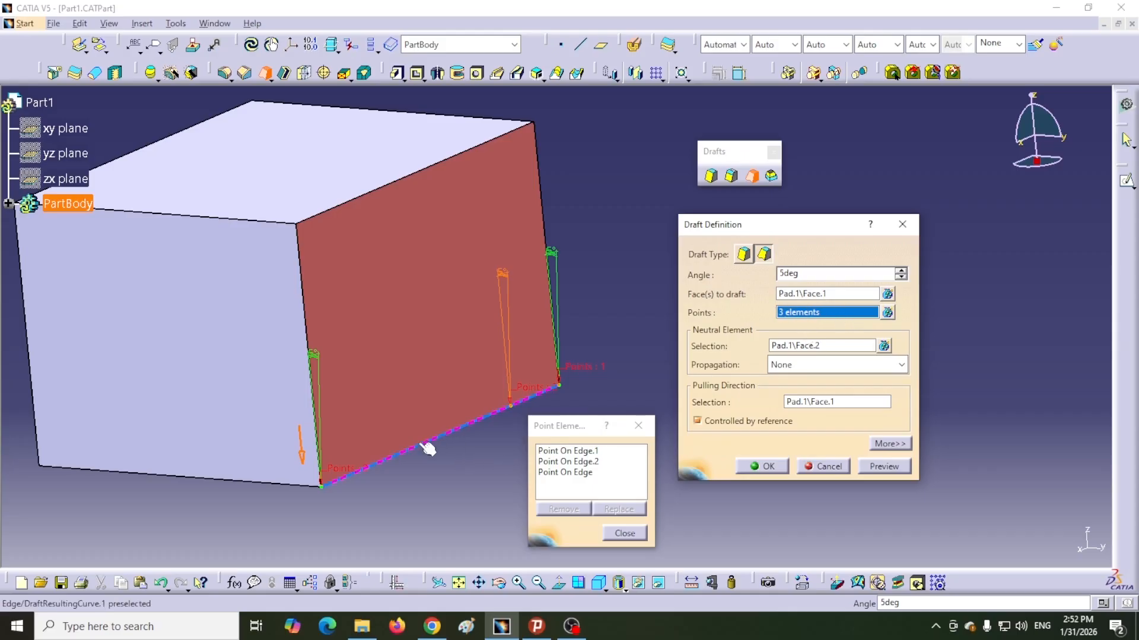
left_click(417, 450)
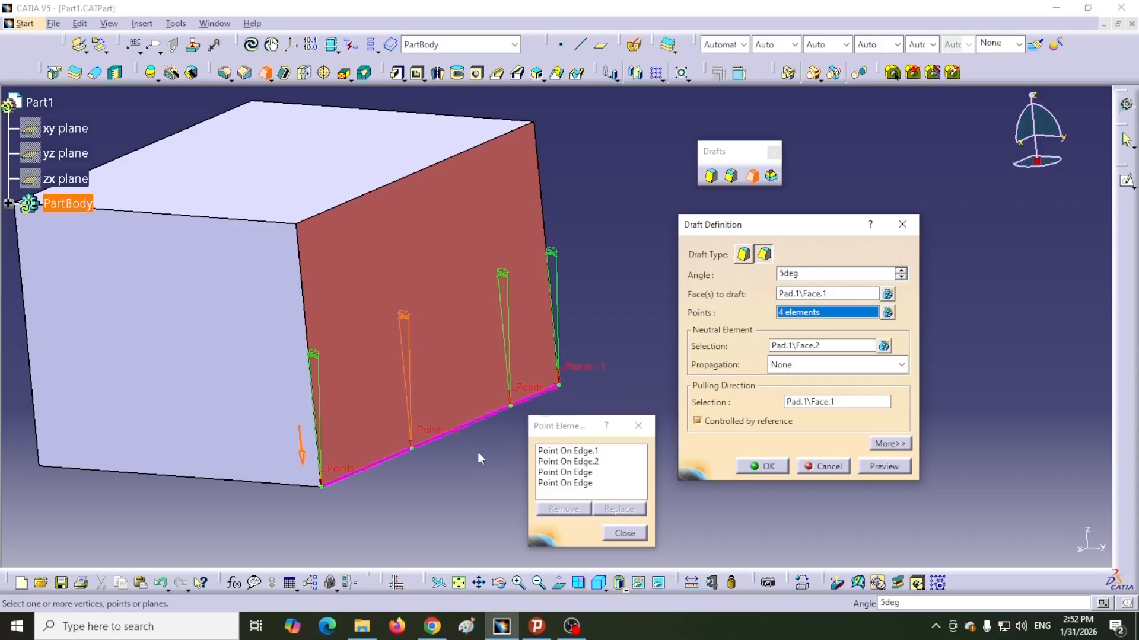
left_click(471, 432)
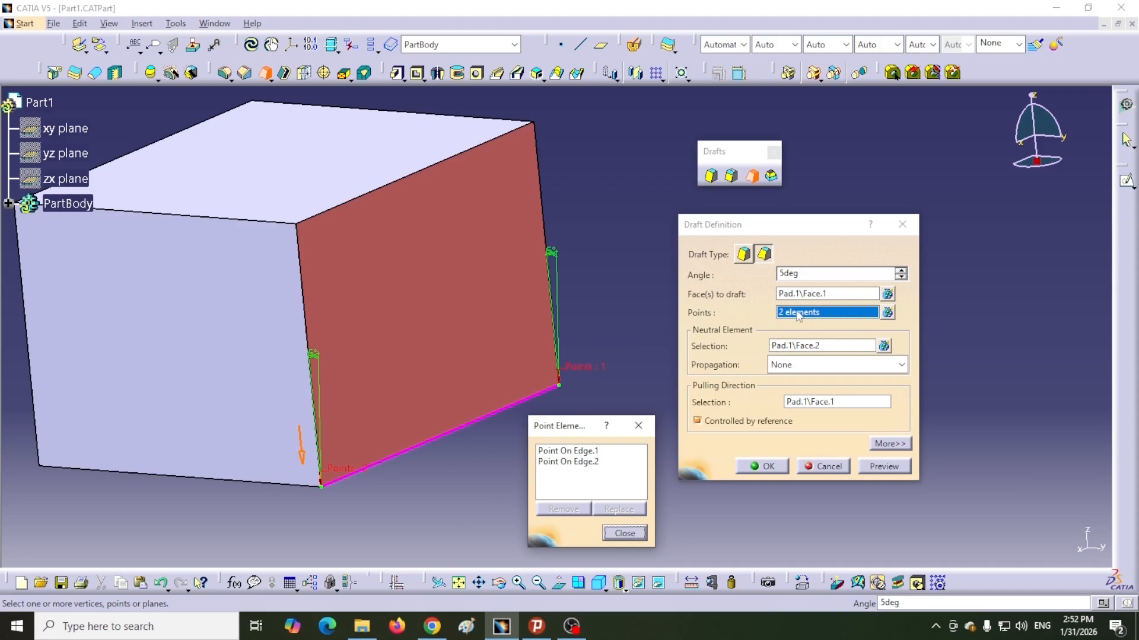
Step: Create an on-curve draft point on the side face's bottom edge, about 186 mm along it from the default extremity
right_click(835, 317)
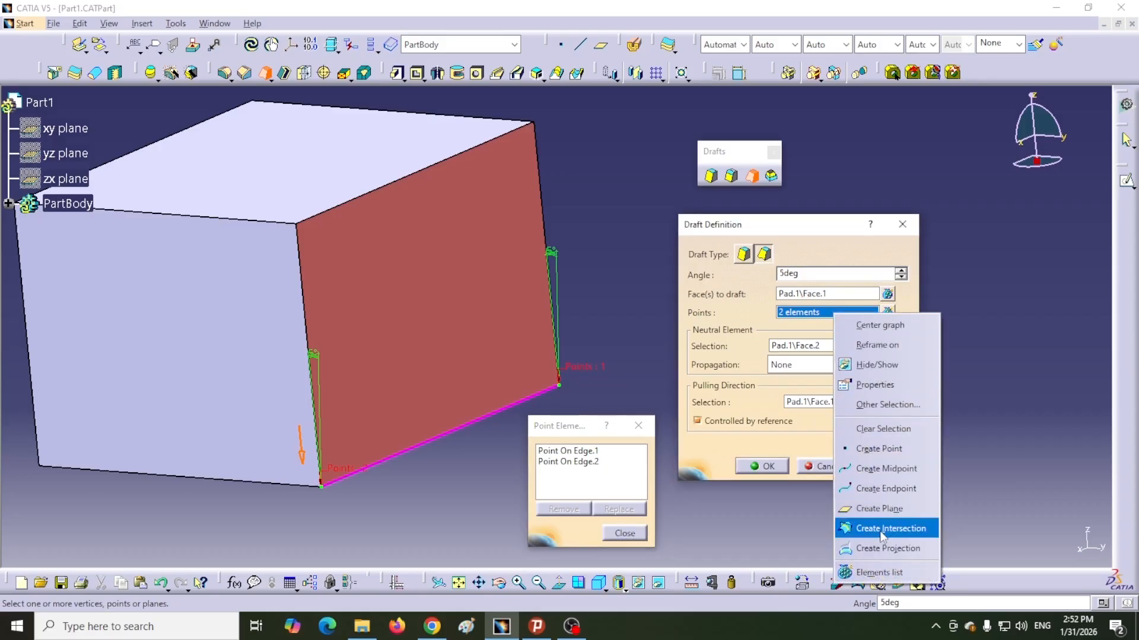
left_click(871, 450)
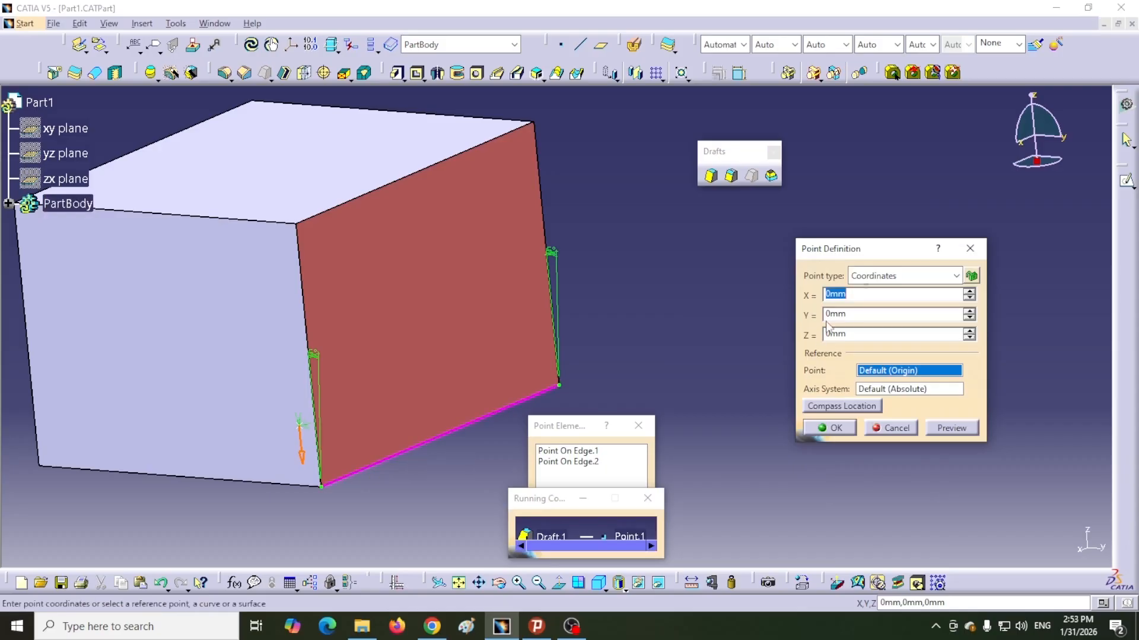
left_click(956, 275)
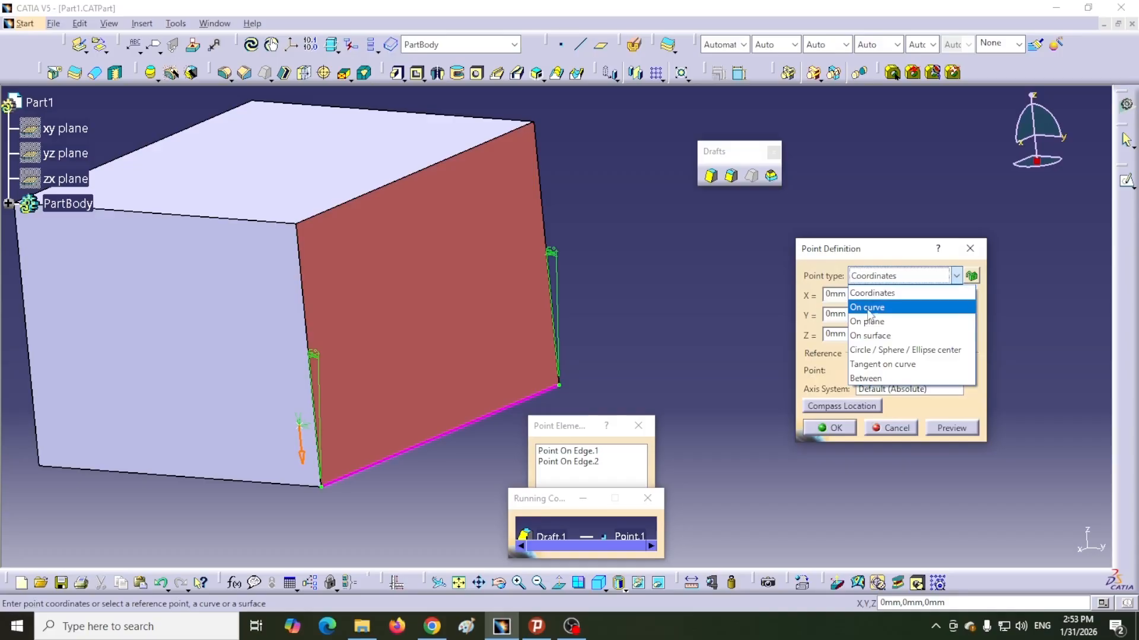
left_click(870, 308)
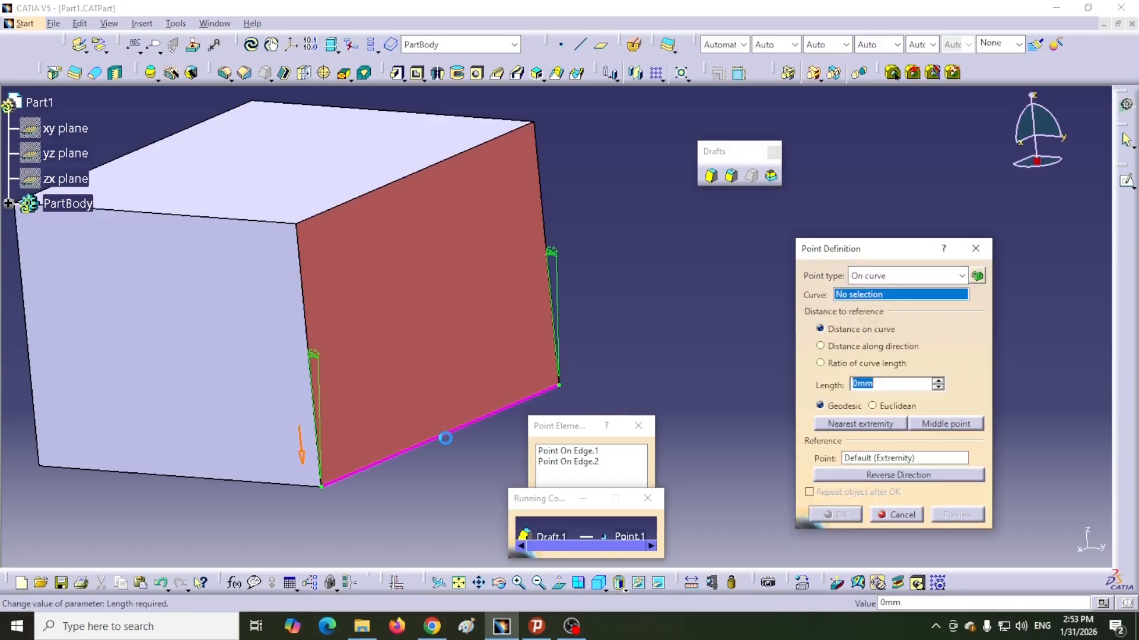
left_click(439, 440)
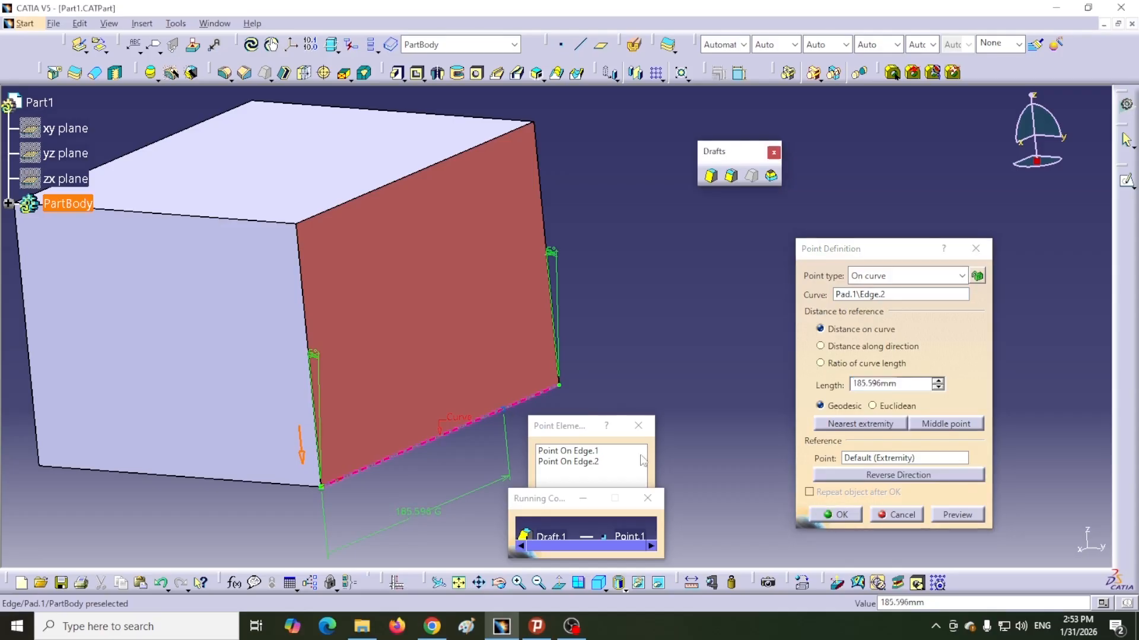
left_click(832, 515)
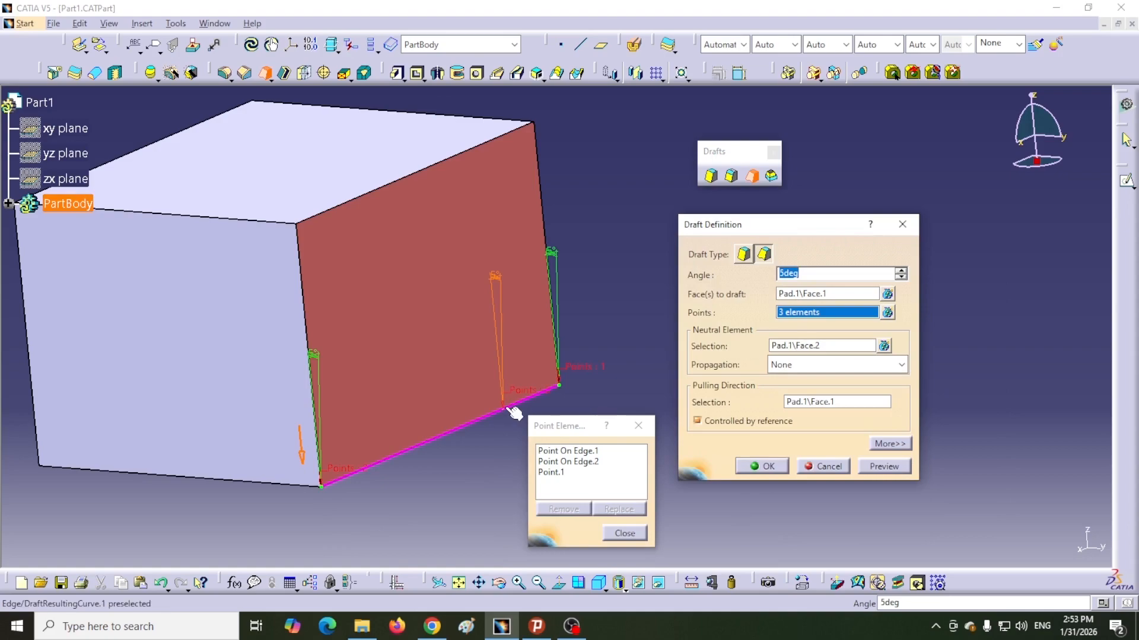
Step: Set the draft angle at the new edge point to 30 degrees and apply the variable angle draft
double_click(496, 275)
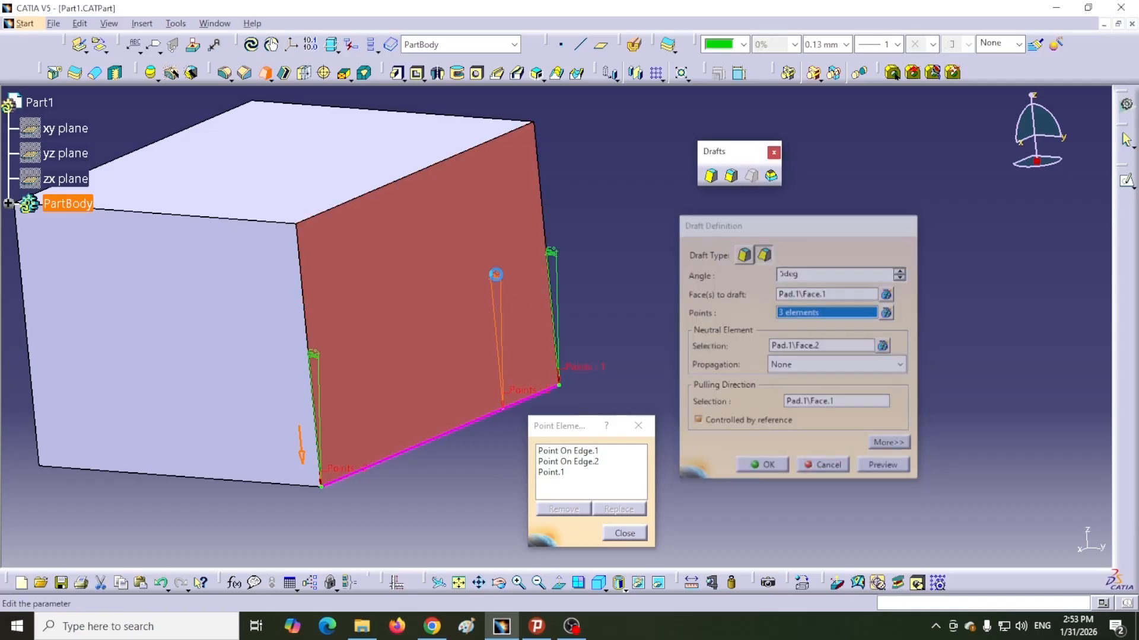
type("30")
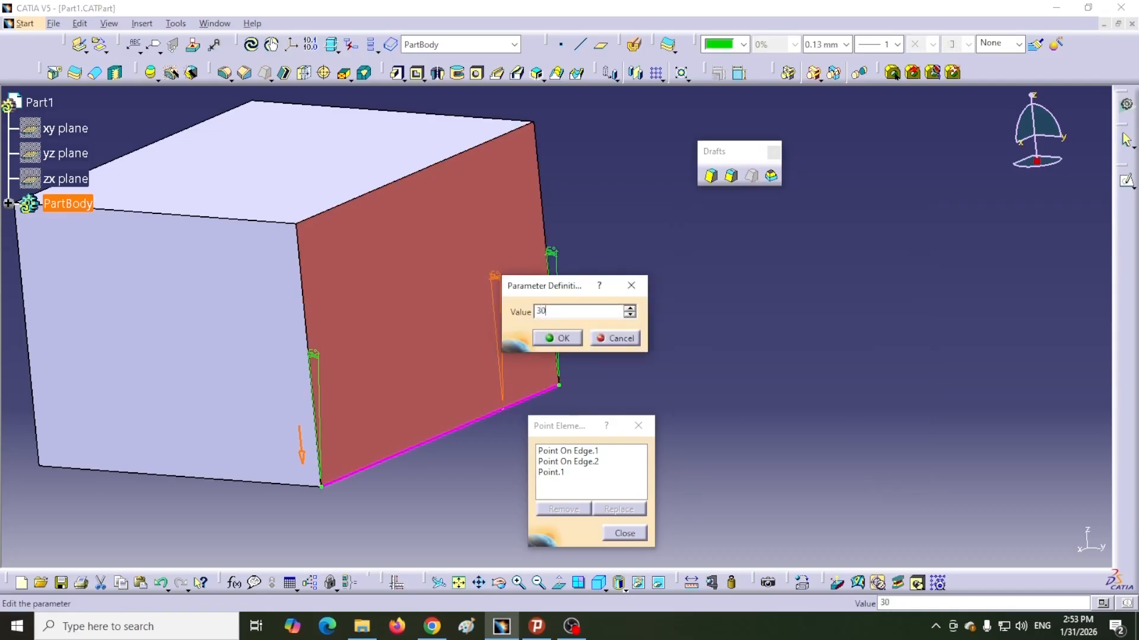
type("deg")
left_click(563, 337)
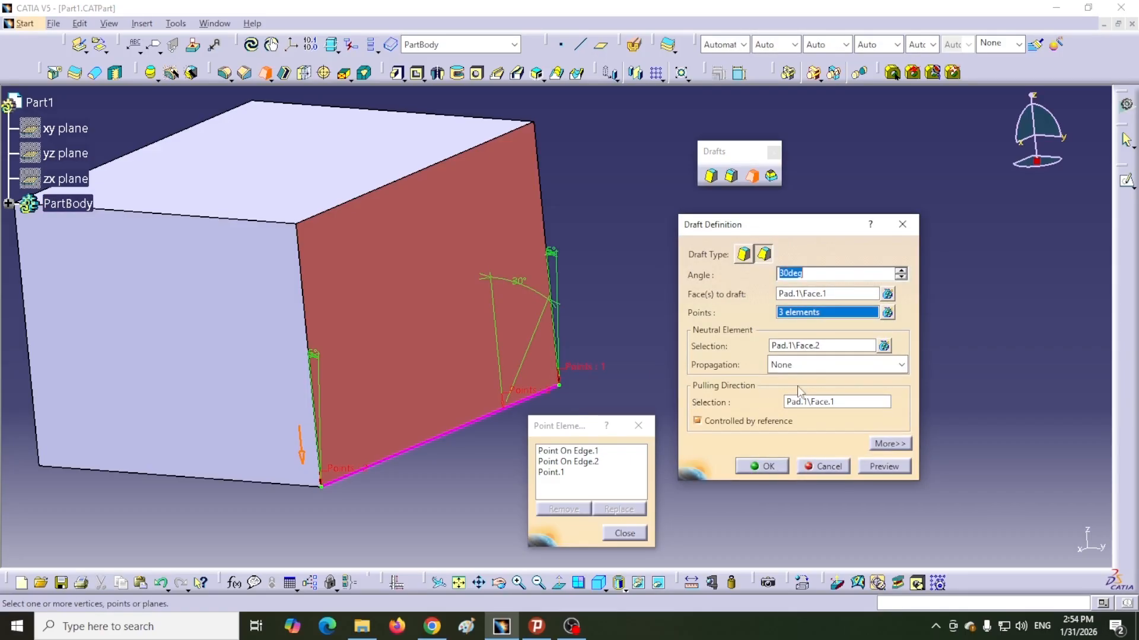
left_click(887, 444)
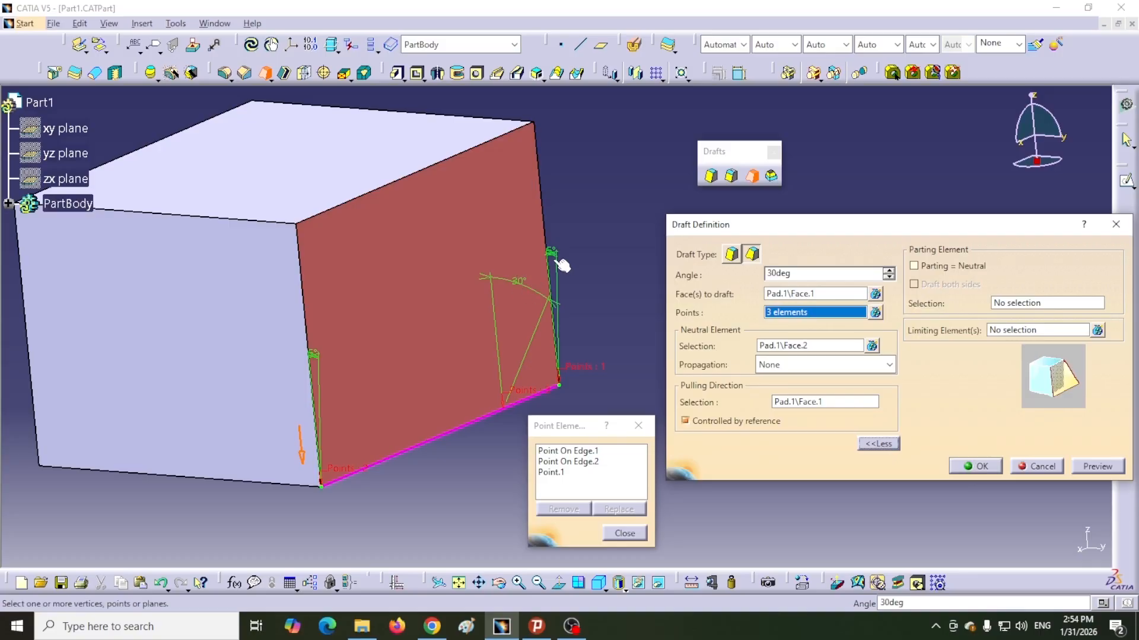
left_click(976, 468)
middle_click_drag(635, 488, 703, 326)
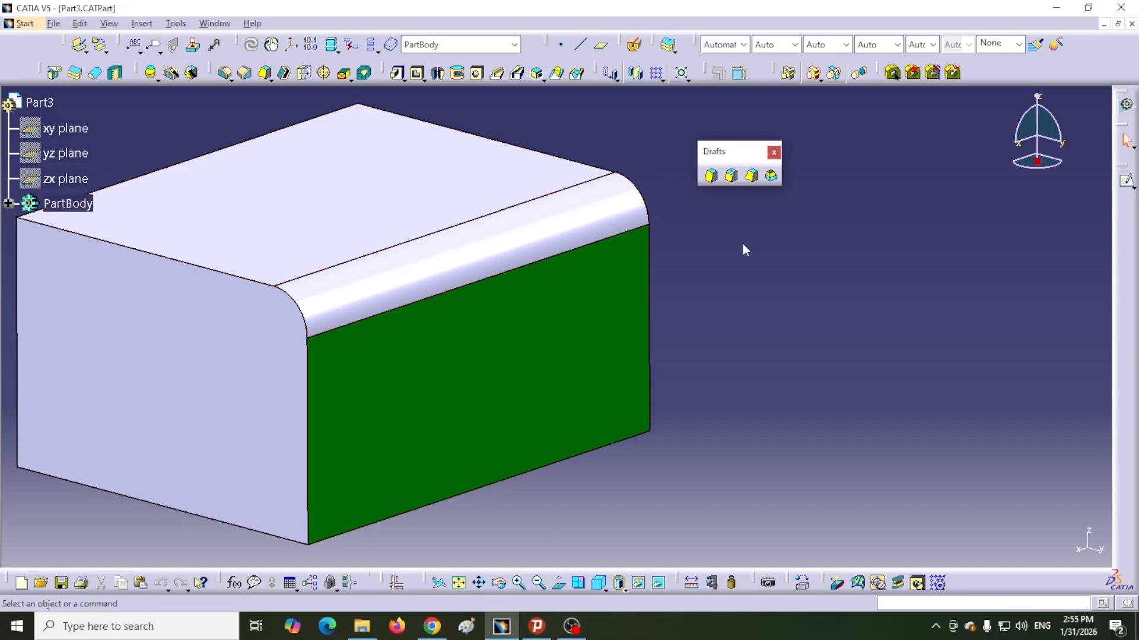
left_click(711, 176)
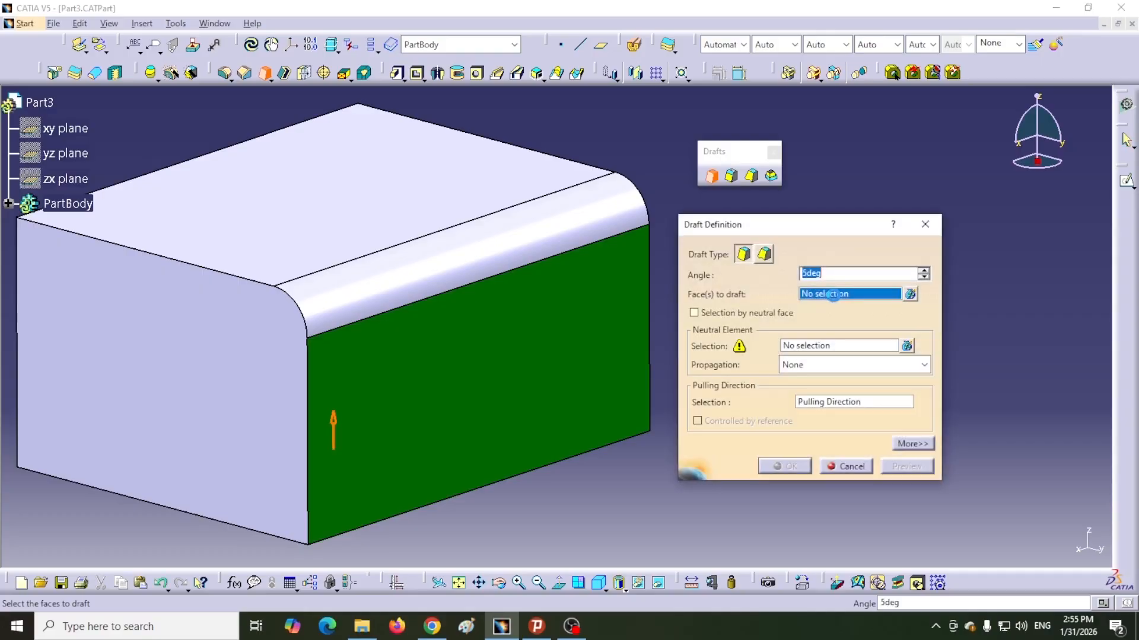
left_click_drag(810, 229, 882, 222)
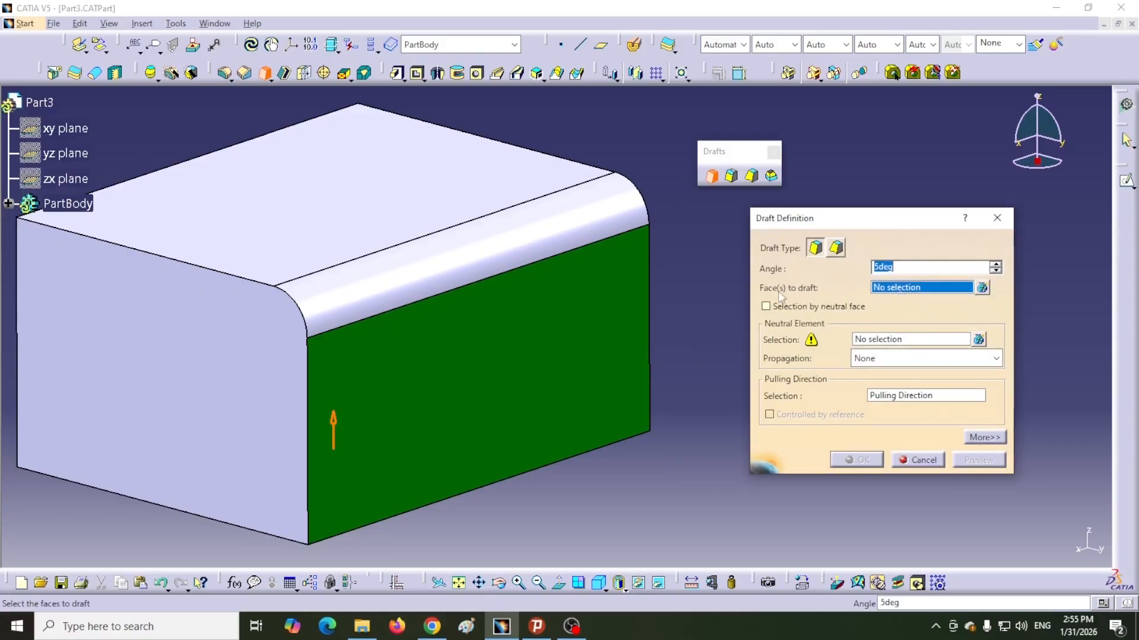
left_click(465, 397)
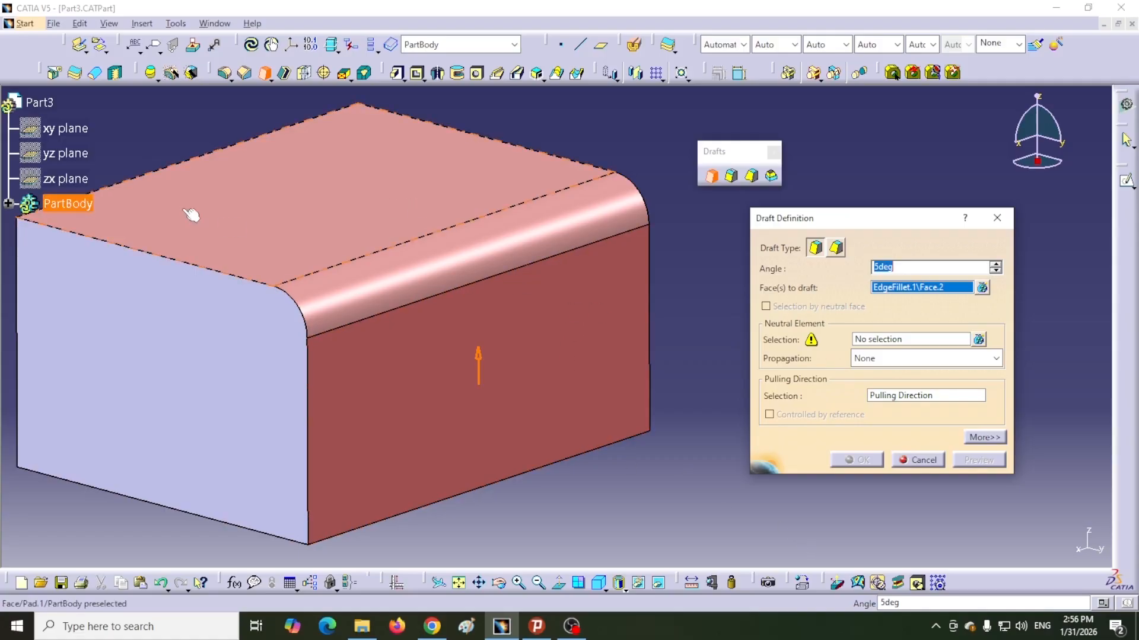
key("Escape")
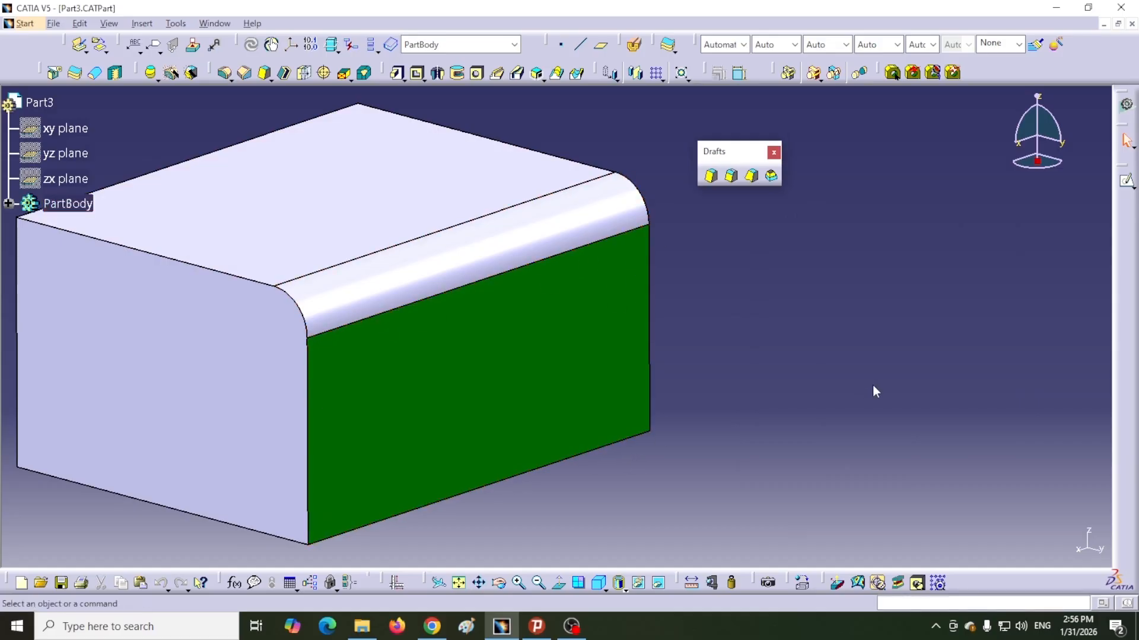
Step: Apply a 5-degree Draft Reflect Line to the block's rounded fillet face, check the result from the side and undo it
left_click(733, 176)
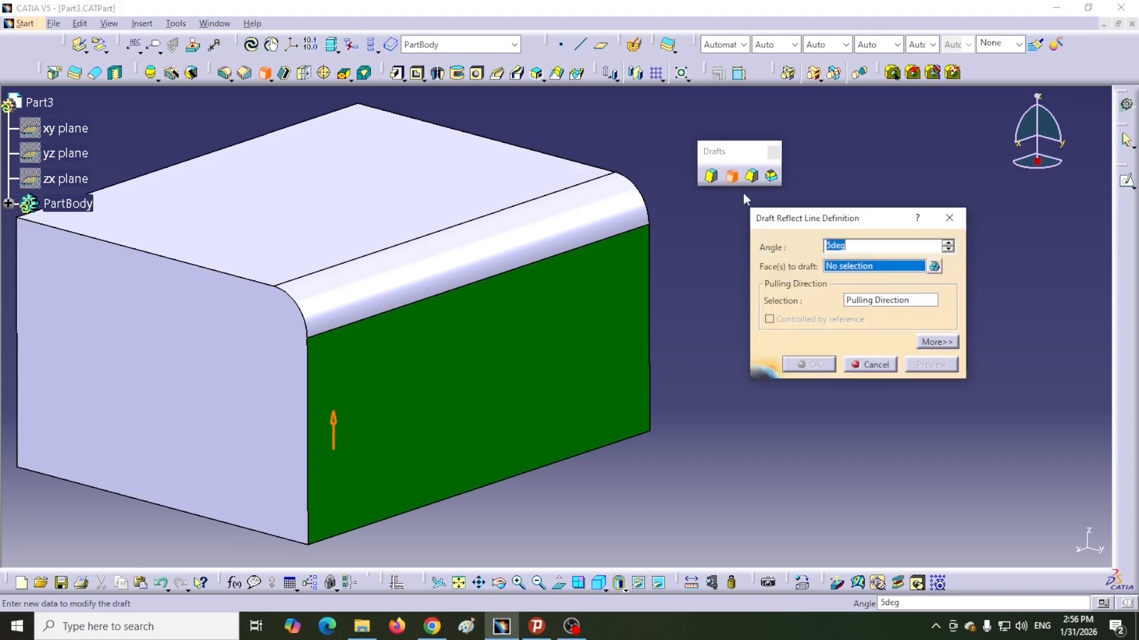
left_click_drag(836, 223, 792, 270)
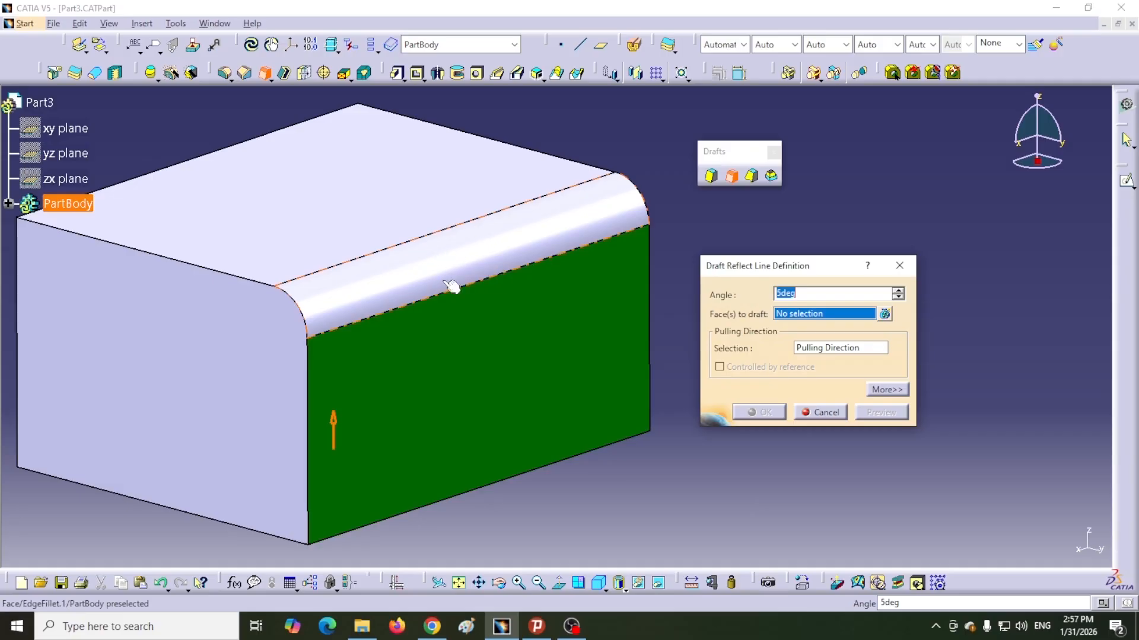
left_click(460, 265)
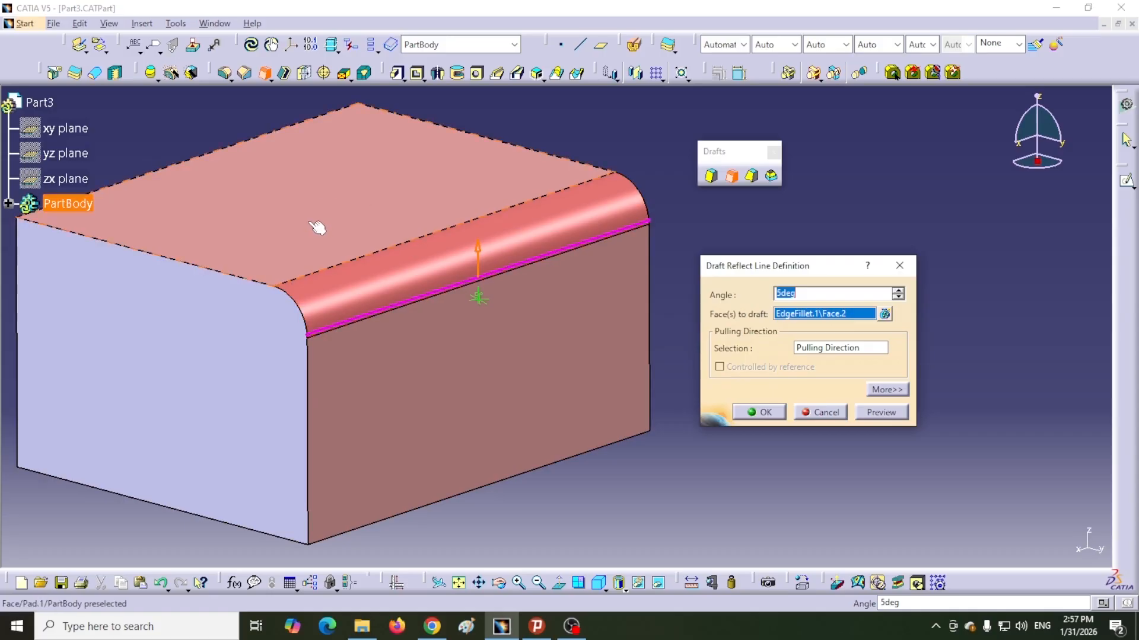
left_click(759, 415)
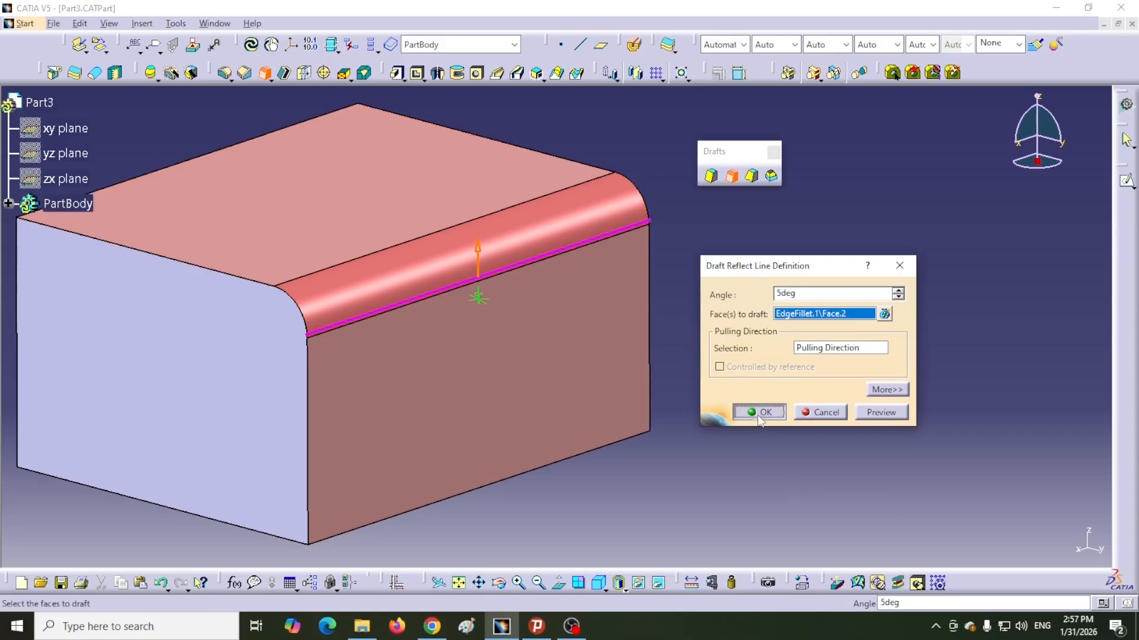
middle_click_drag(510, 528, 396, 331)
left_click(773, 419)
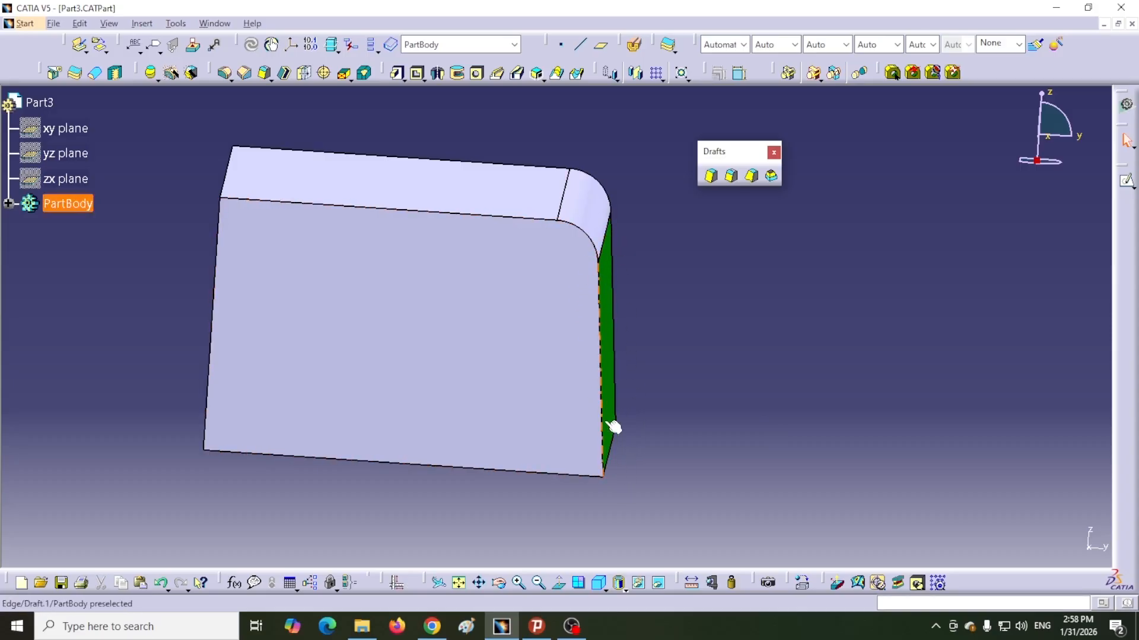
key("ctrl+z")
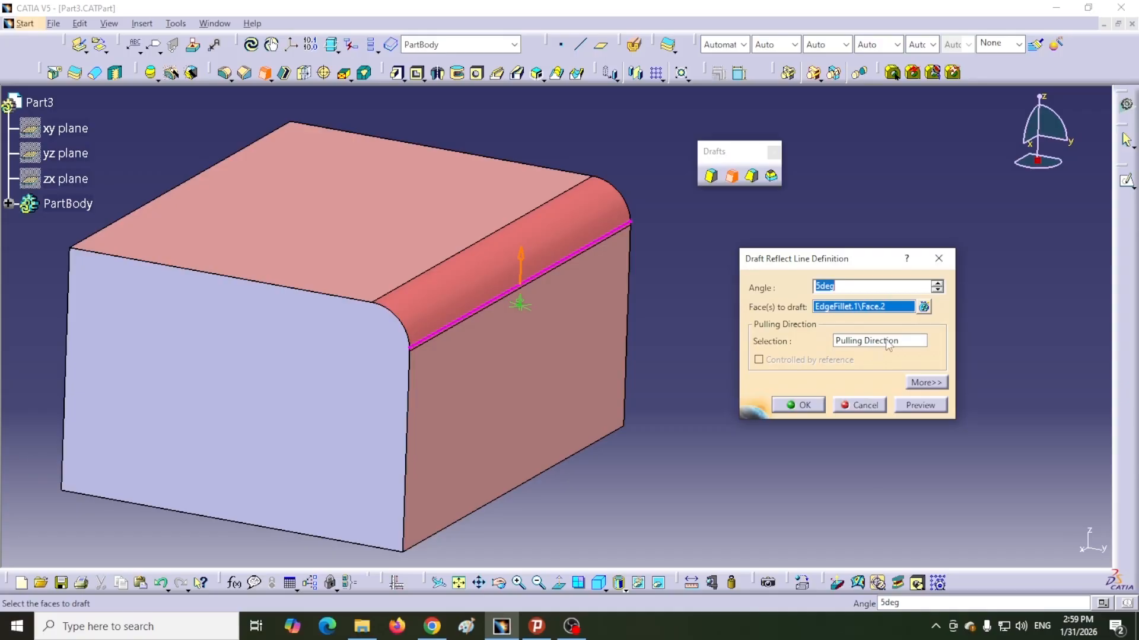
Step: Apply the reflect line draft with the block's front top edge as pulling direction and a 15-degree angle, inspect it and undo it
left_click(903, 344)
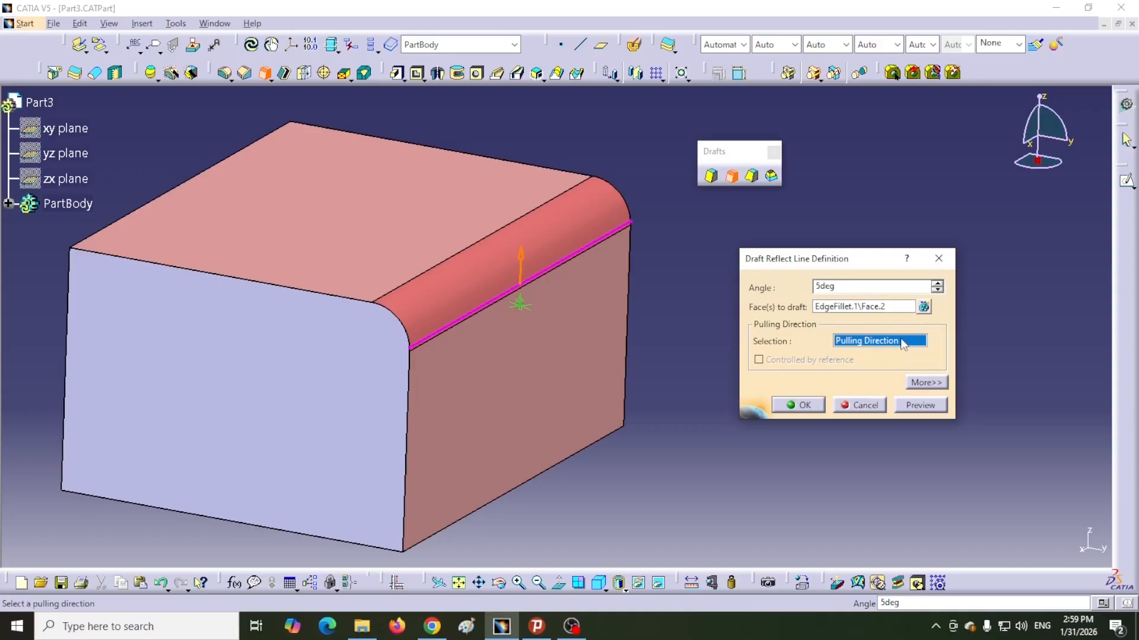
left_click(272, 287)
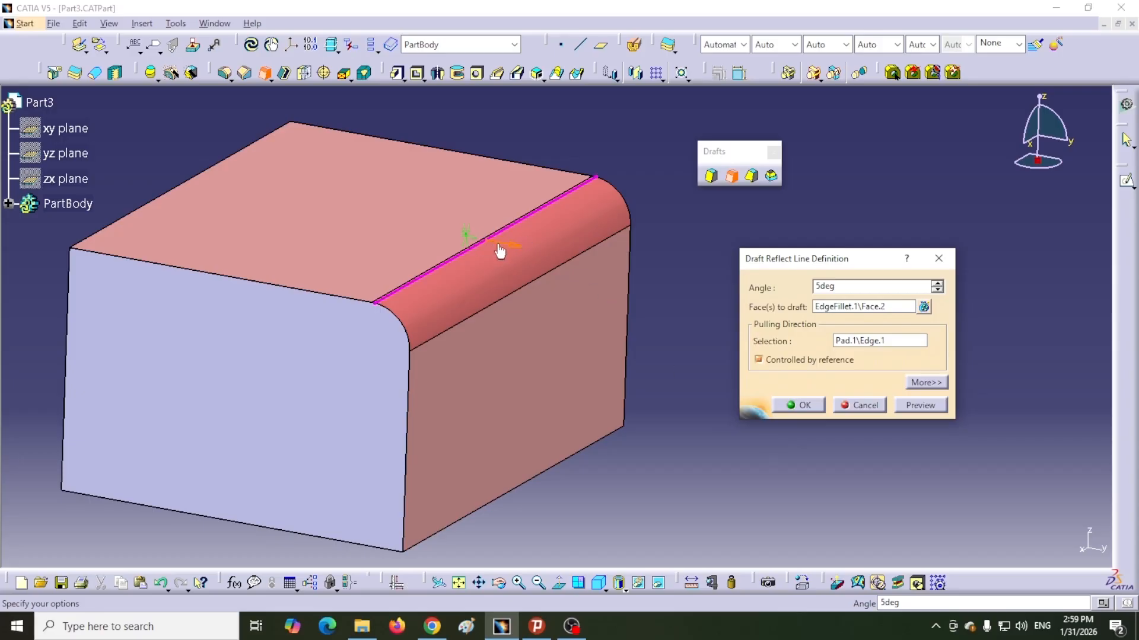
double_click(826, 287)
type("15")
left_click(798, 405)
middle_click_drag(366, 403, 476, 409)
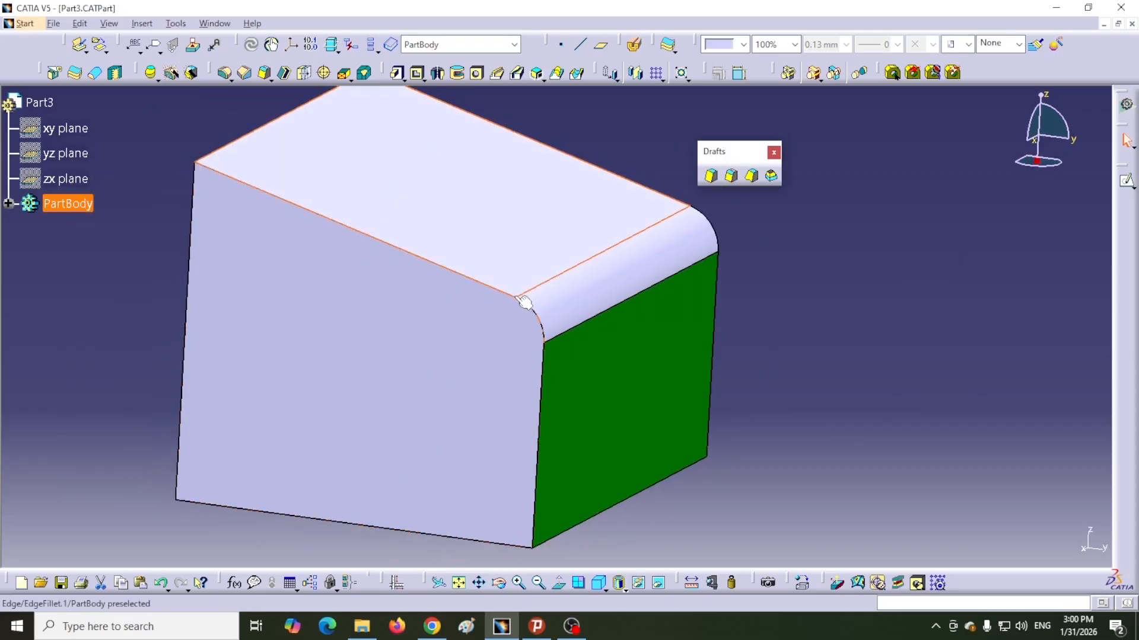
left_click(471, 279)
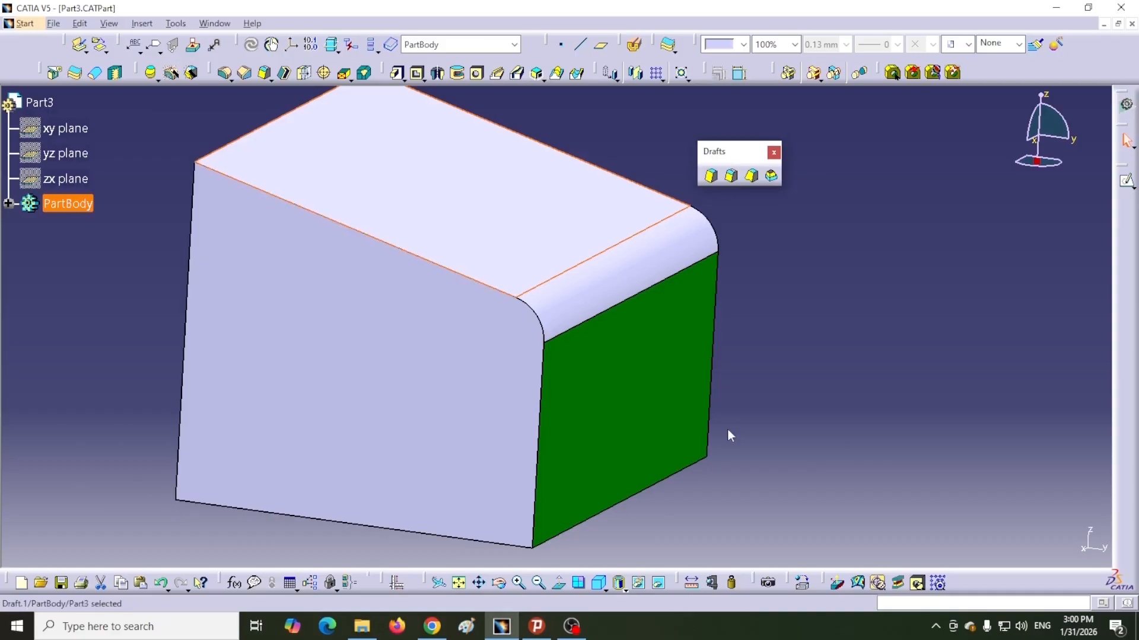
key("ctrl+z")
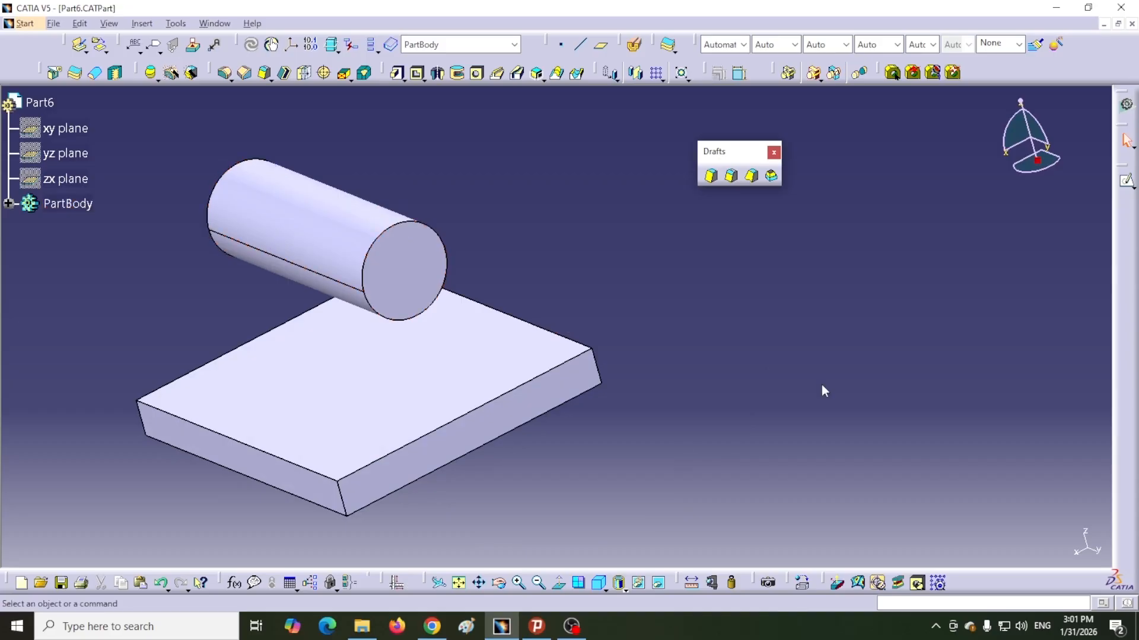
Step: Set up a 15-degree Draft Reflect Line on the cylinder's curved face and inspect the previewed draft surfaces
left_click(730, 175)
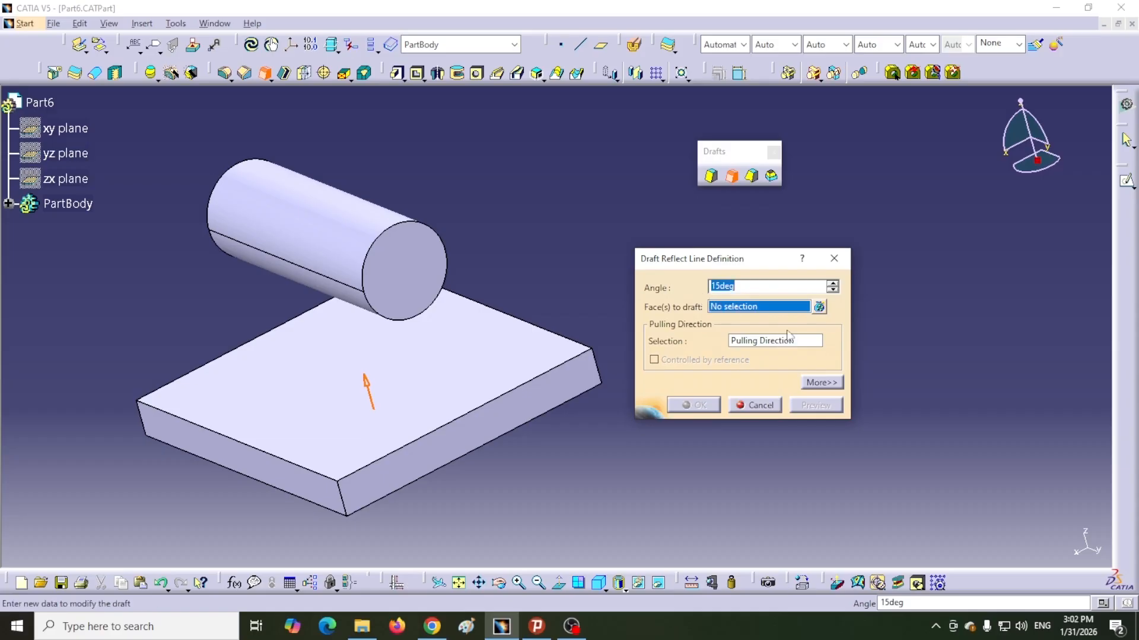
left_click(368, 235)
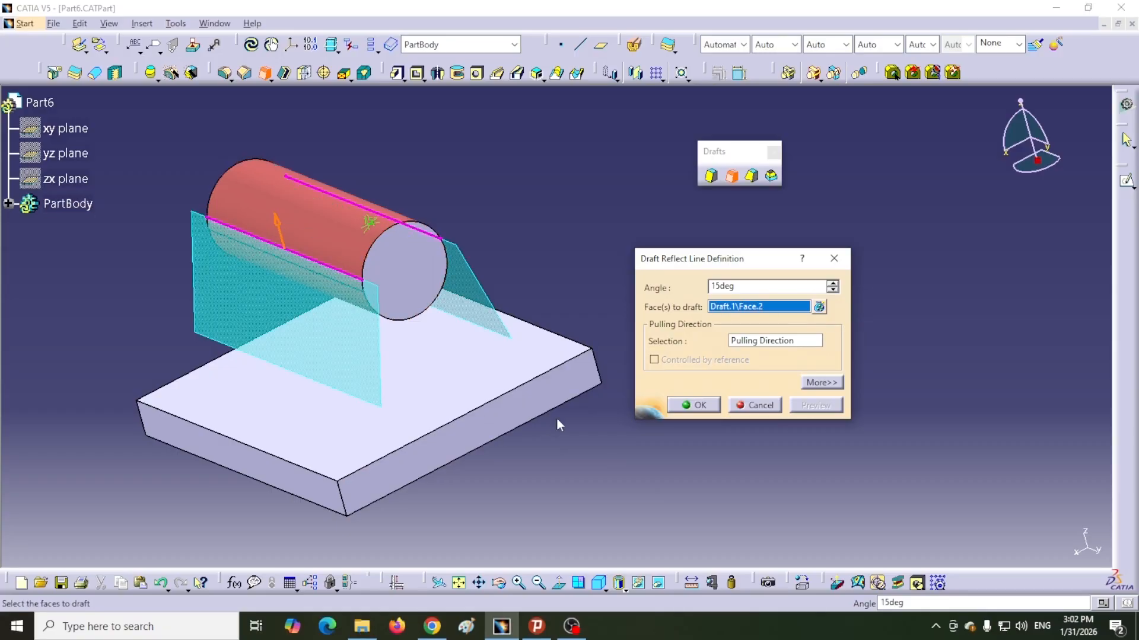
middle_click_drag(556, 418, 527, 471)
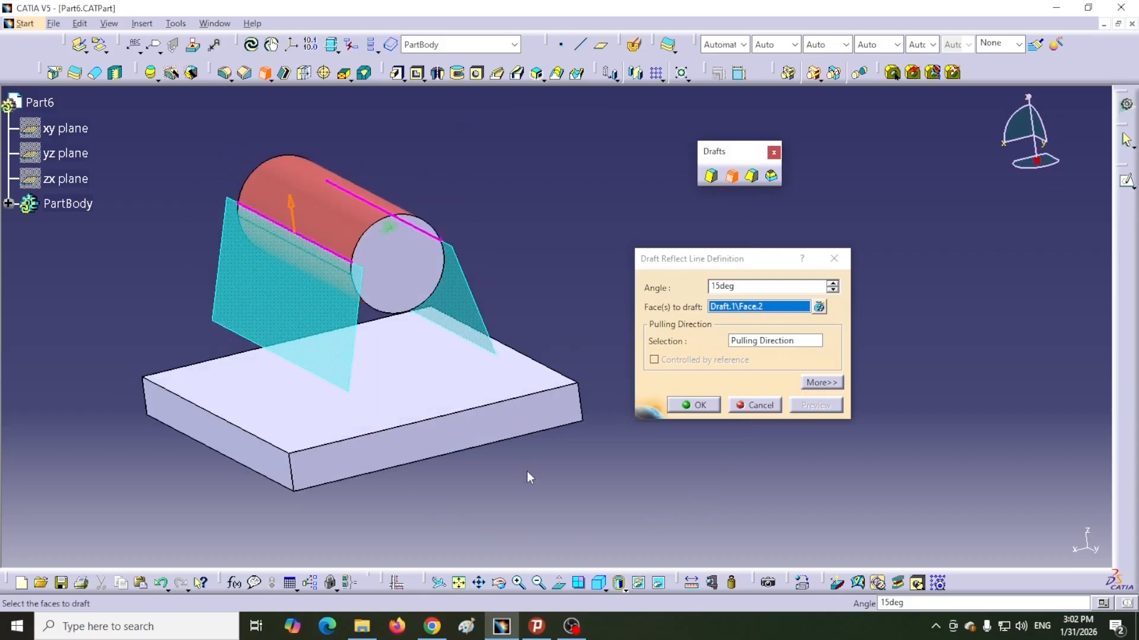
middle_click_drag(527, 471, 530, 464)
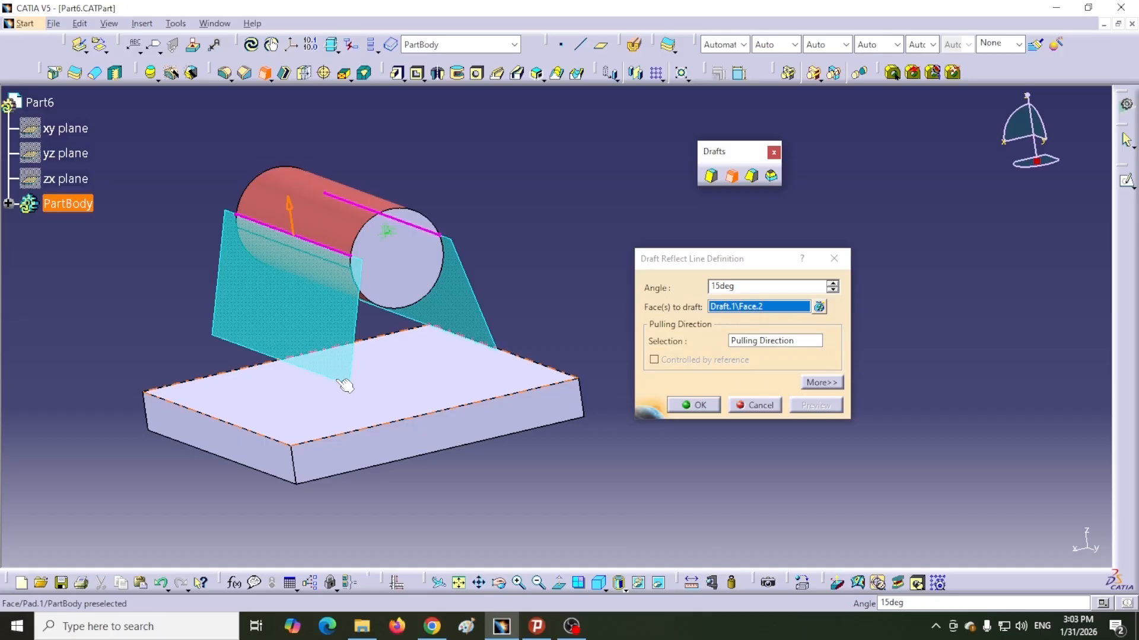
middle_click_drag(292, 309, 468, 477)
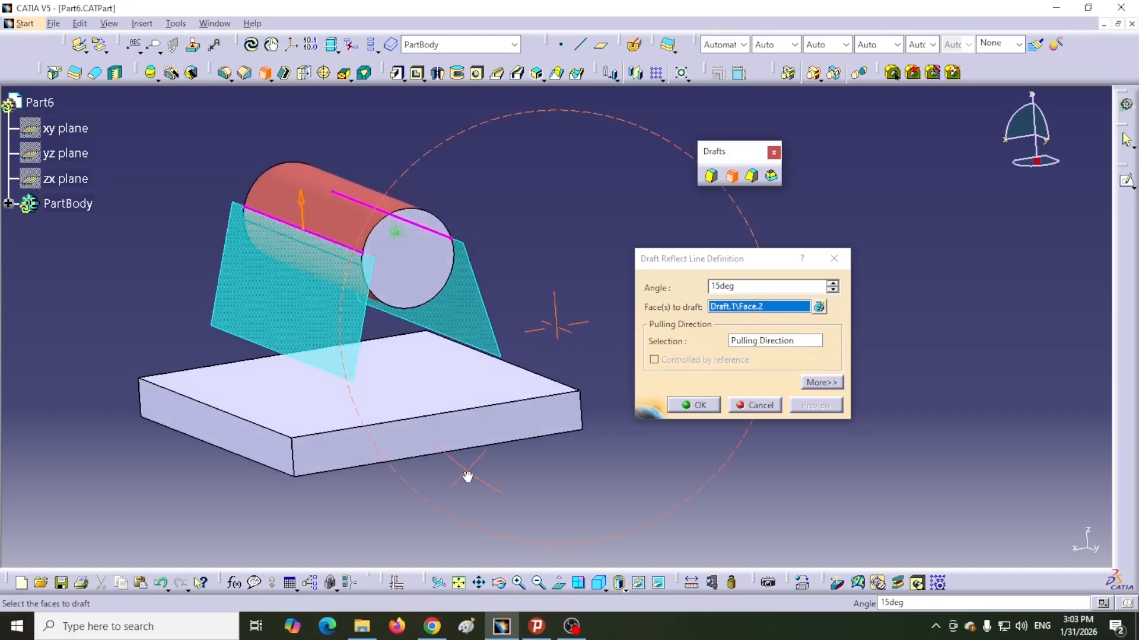
Step: Use the plate's upper face as the parting element and apply the cylinder's reflect line draft
left_click(821, 383)
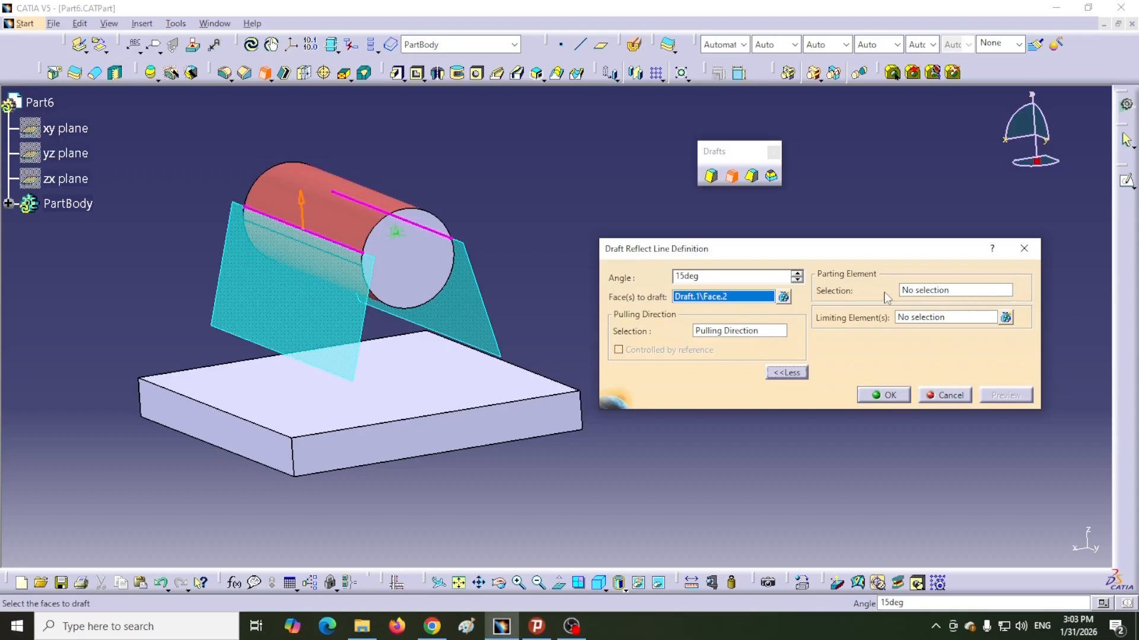
left_click(960, 290)
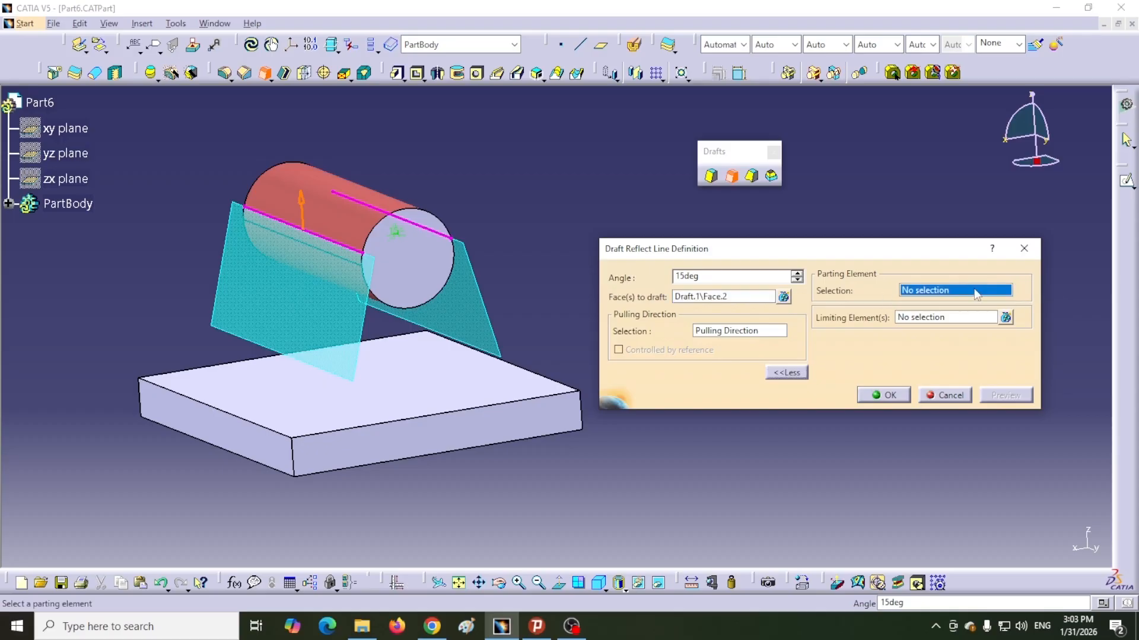
left_click(404, 396)
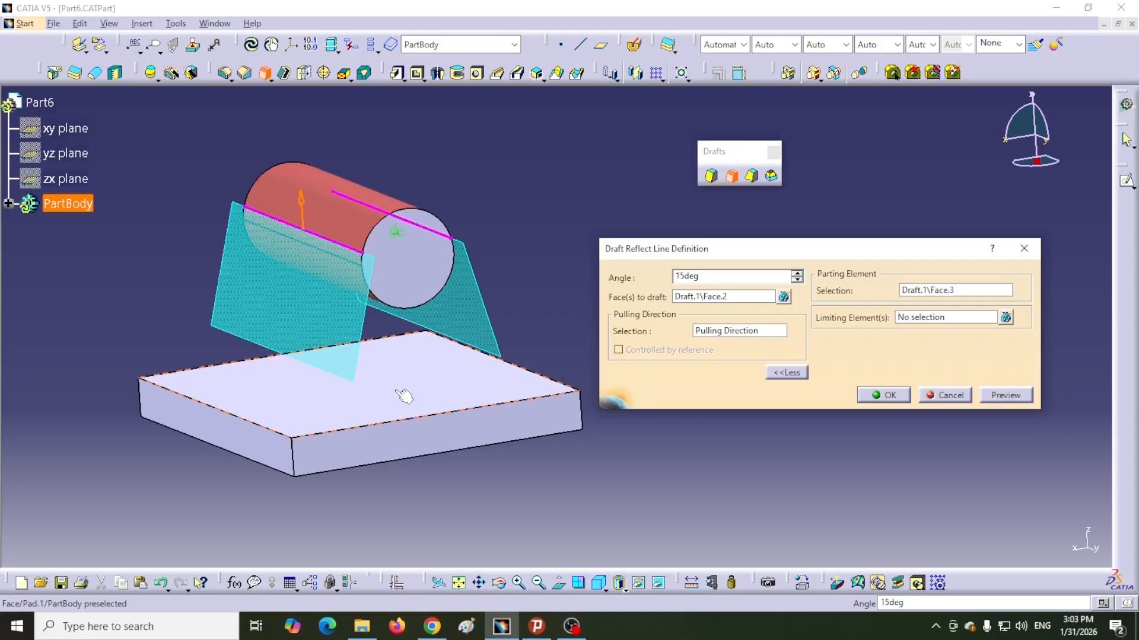
left_click(884, 394)
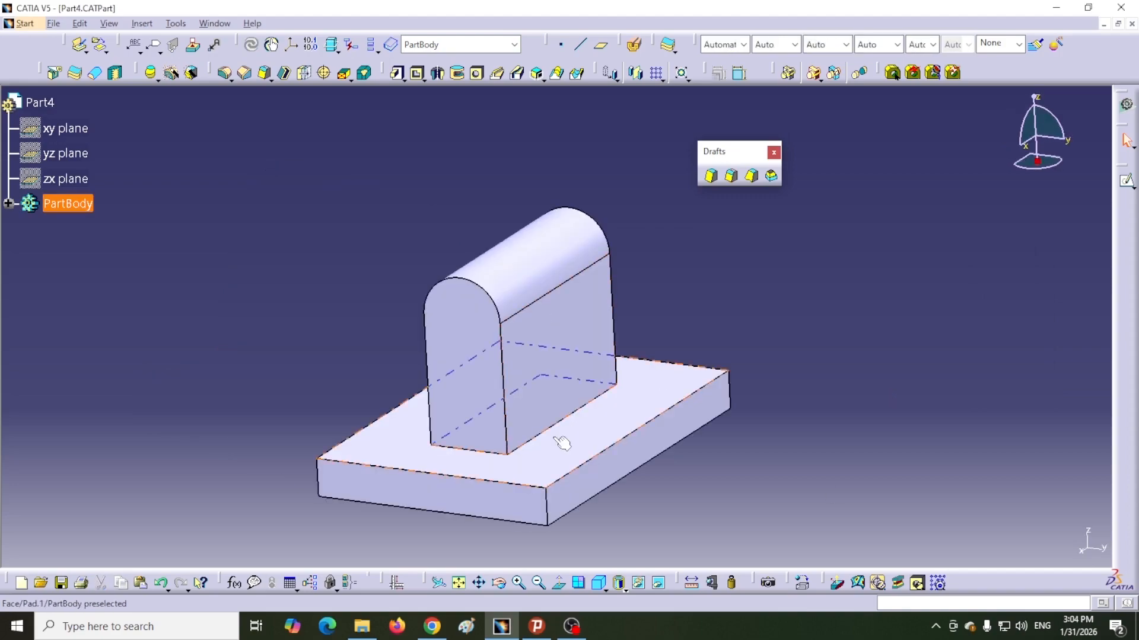
Step: In Part4, apply a 15-degree Draft Reflect Line to the upright block's rounded face and inspect the drafted sides
middle_click_drag(562, 443, 461, 413)
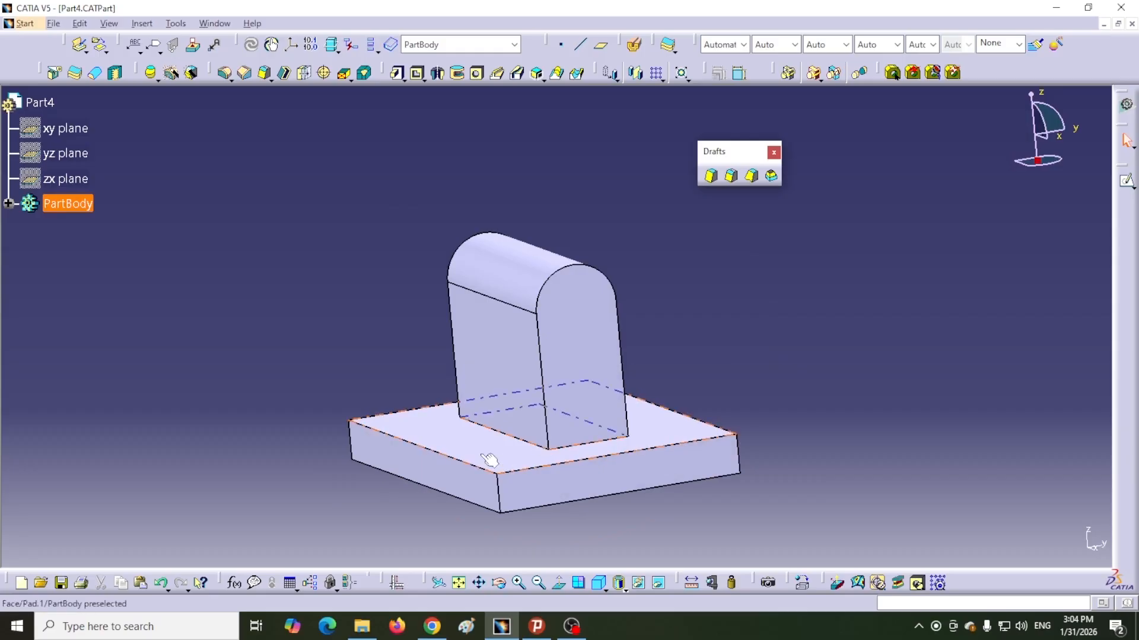
left_click(731, 176)
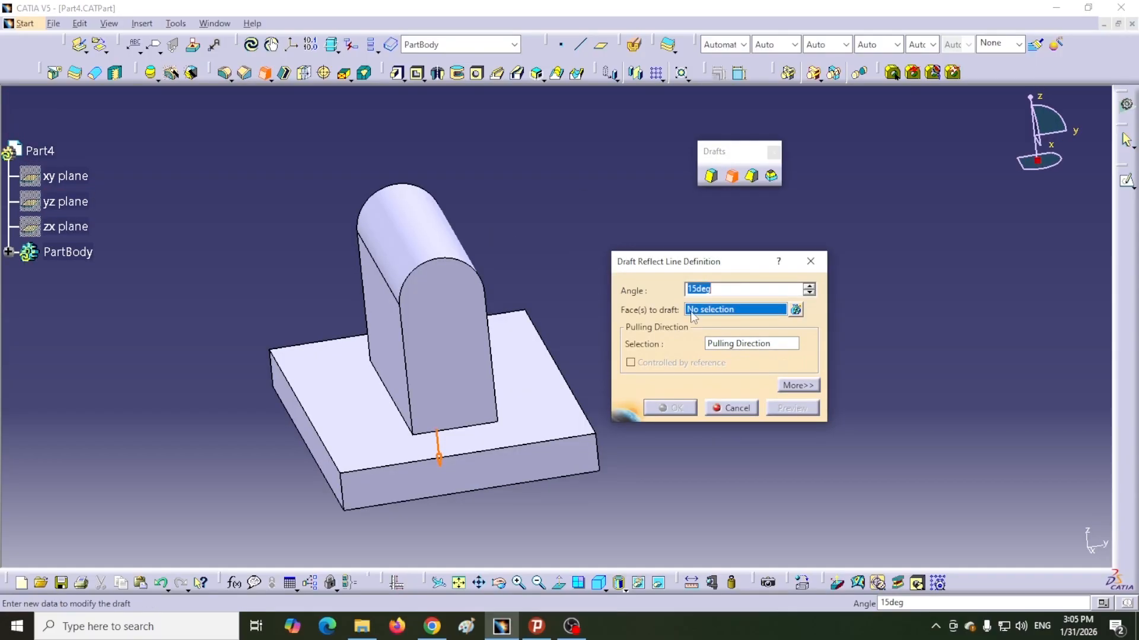
left_click(481, 324)
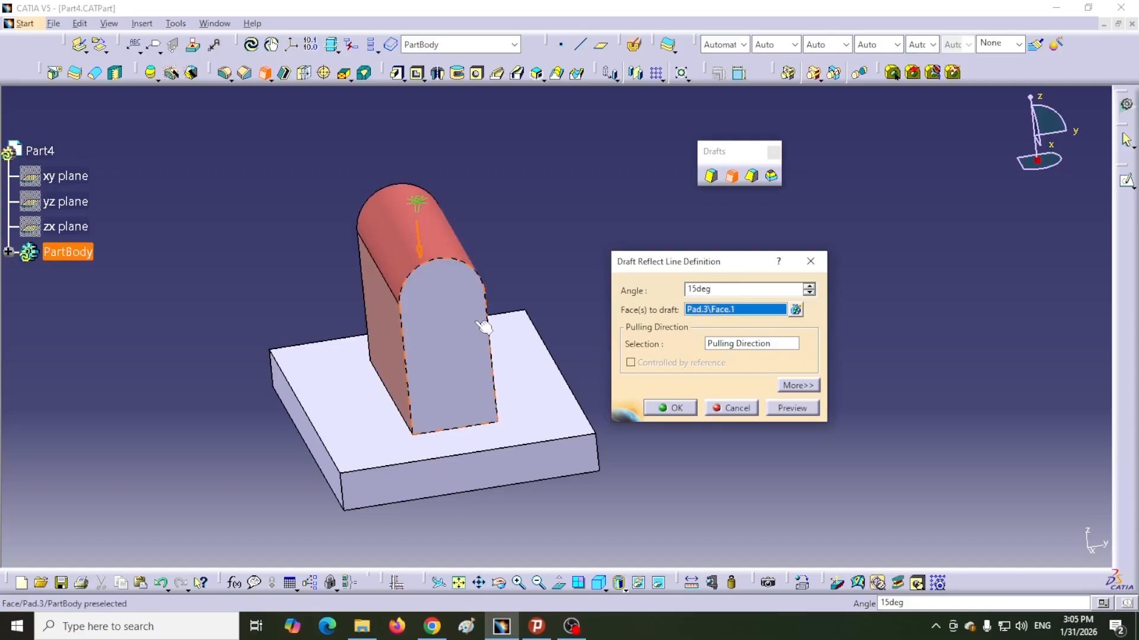
left_click(791, 408)
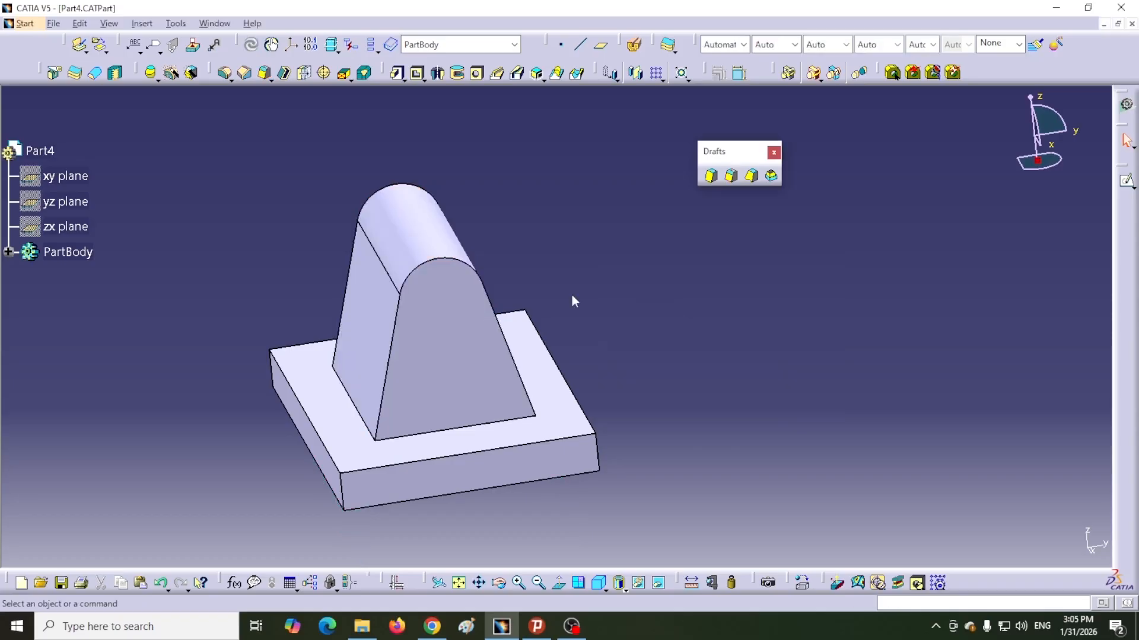
middle_click_drag(573, 300, 635, 290)
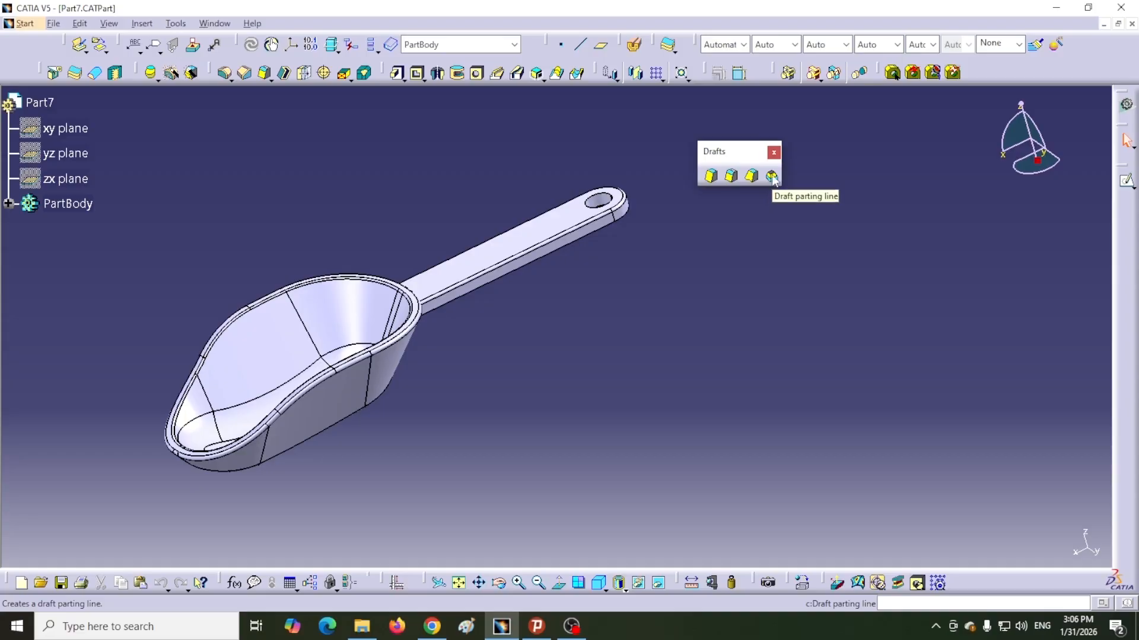
Step: Examine the Part7 scoop's bowl, outer walls, underside and handle from several angles
middle_click_drag(526, 356, 555, 215)
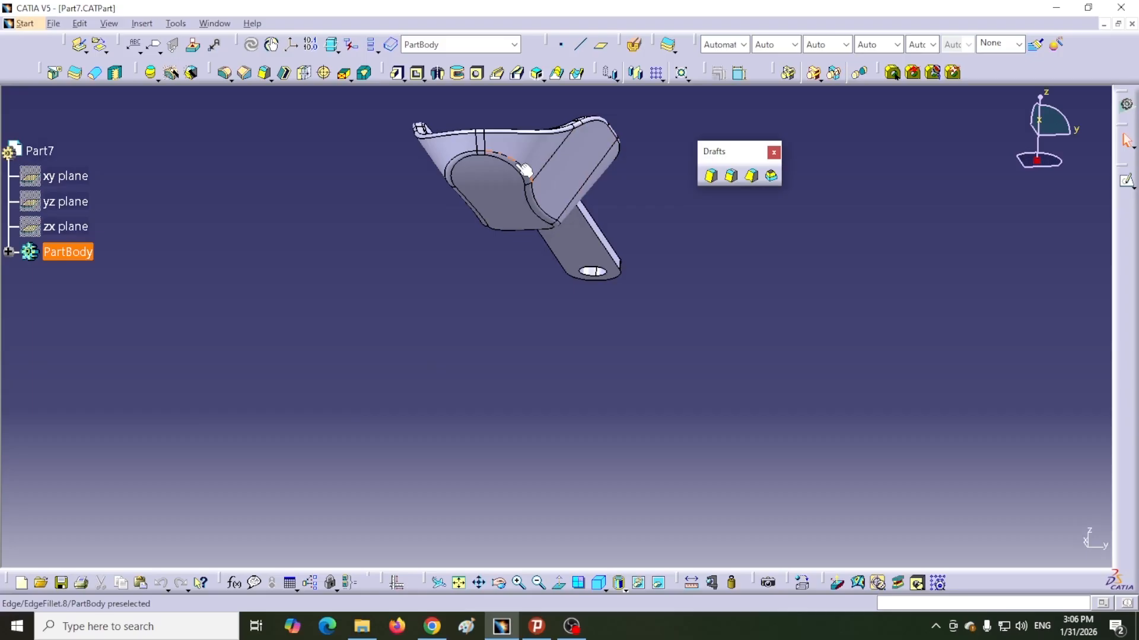
middle_click_drag(525, 170, 487, 303)
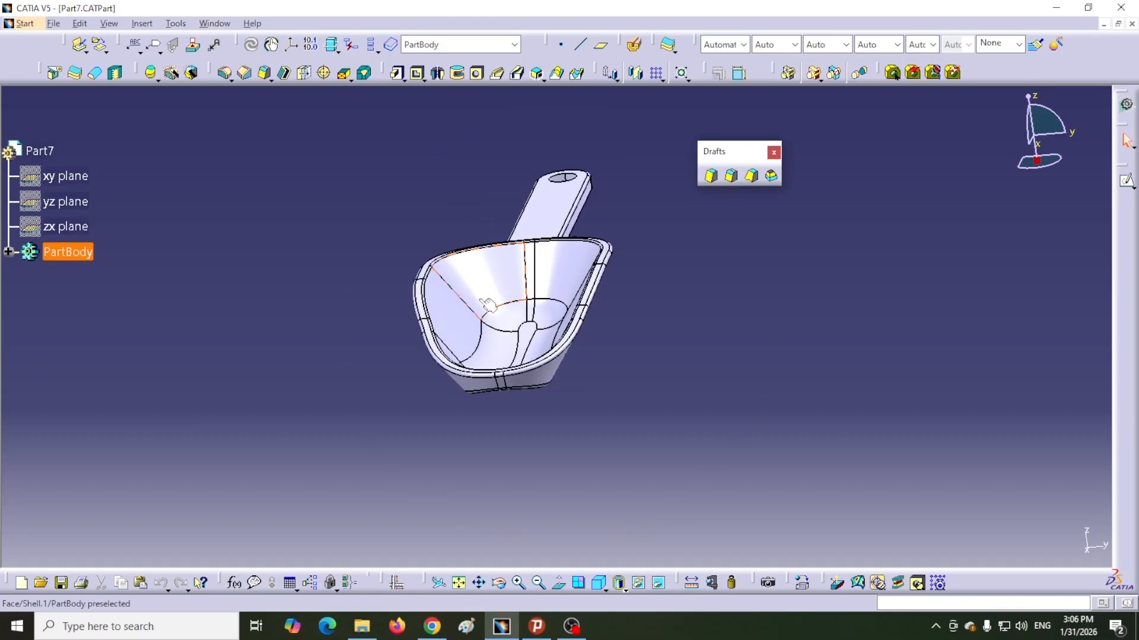
middle_click_drag(488, 303, 412, 338)
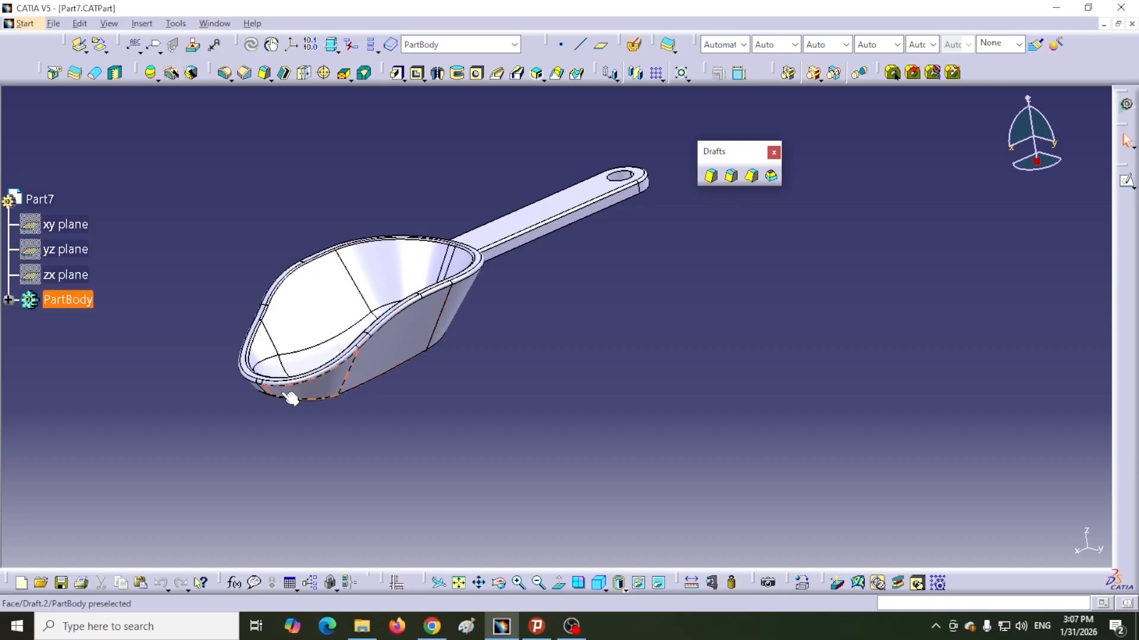
middle_click_drag(283, 393, 629, 235)
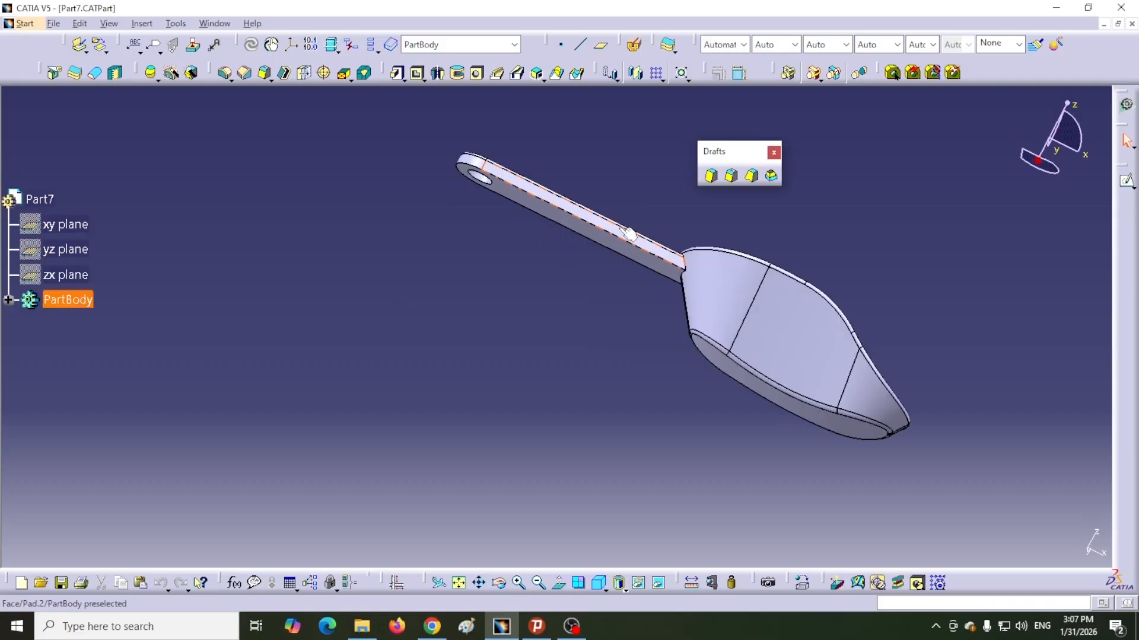
middle_click_drag(629, 235, 483, 237)
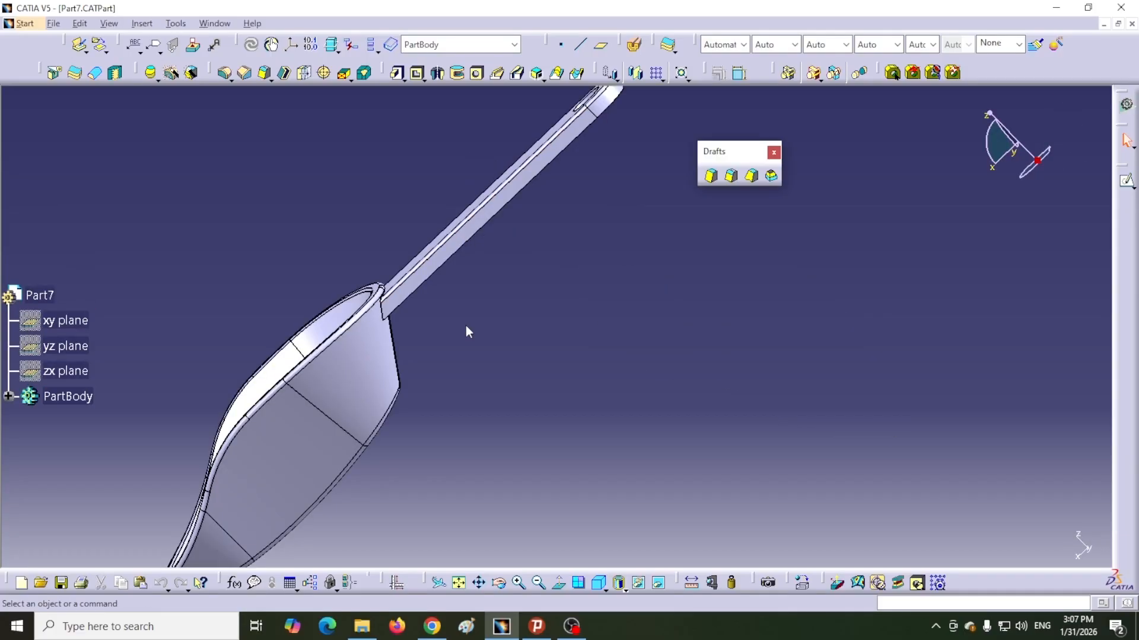
middle_click_drag(465, 330, 470, 409)
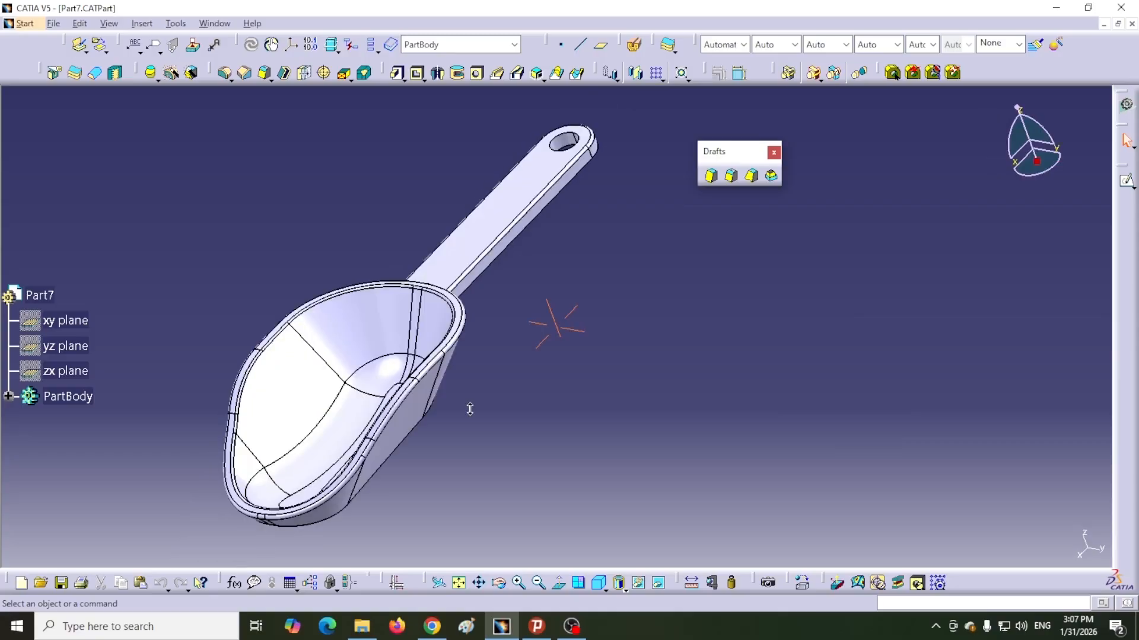
middle_click_drag(470, 409, 472, 411)
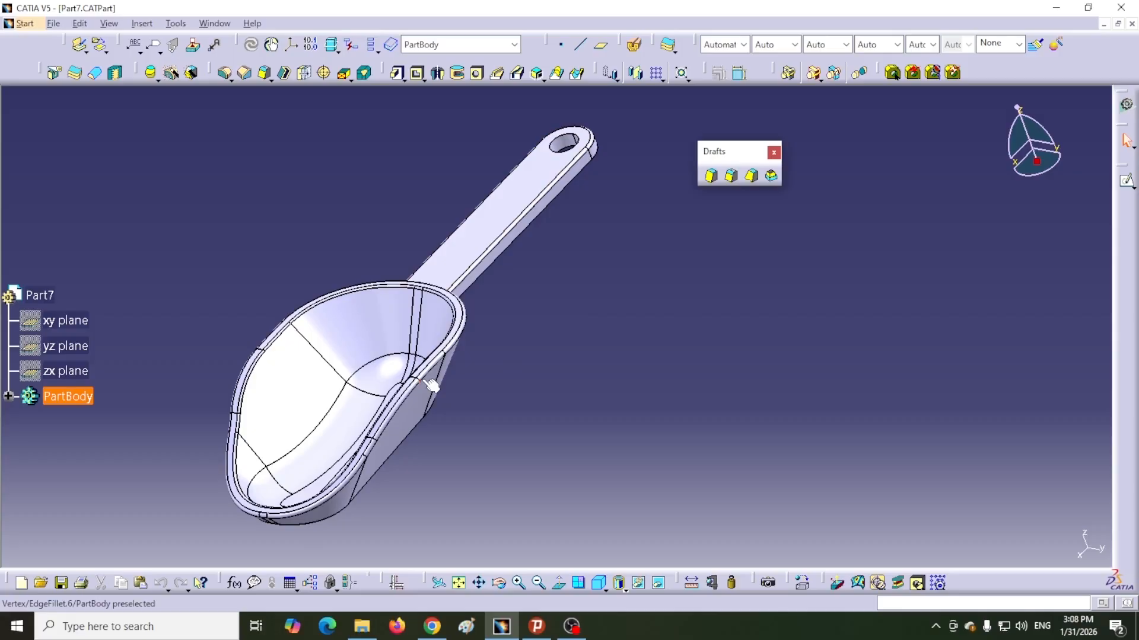
middle_click_drag(422, 381, 455, 290)
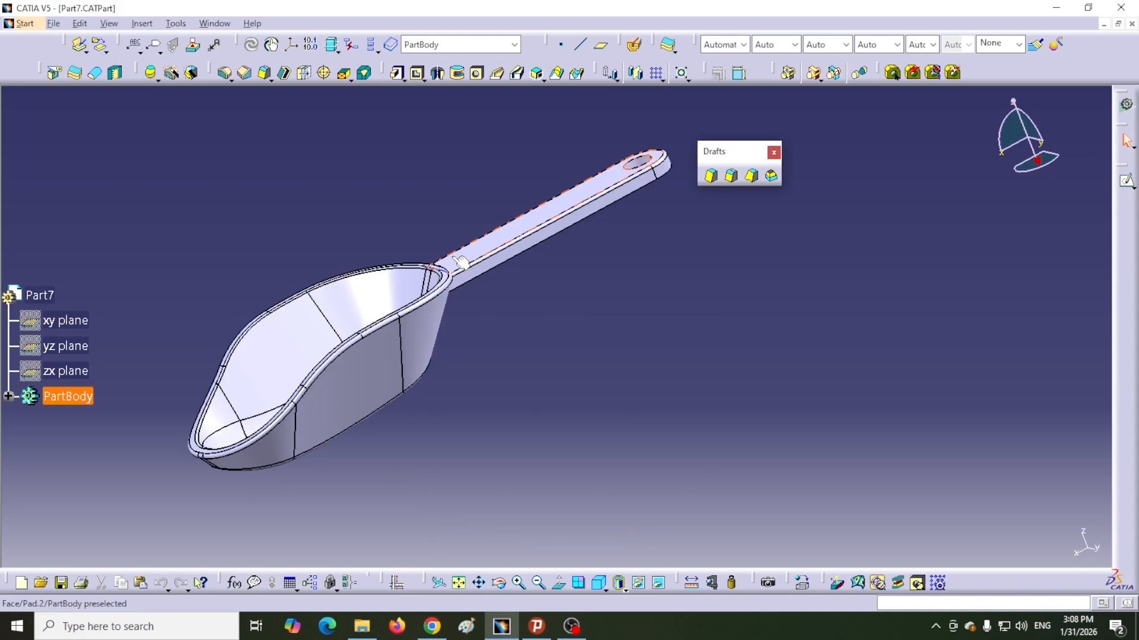
scroll(702, 339, "up", 1)
middle_click_drag(702, 340, 549, 356)
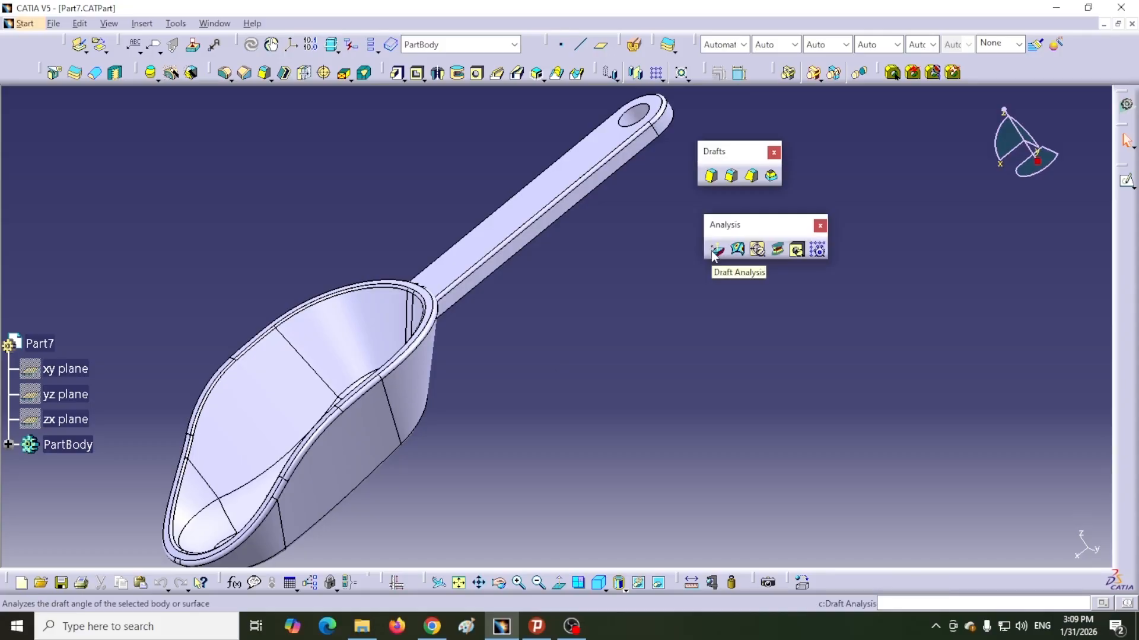
Step: Try to start a Draft Analysis on the scoop, and change its display mode to Shading with Material
left_click(715, 251)
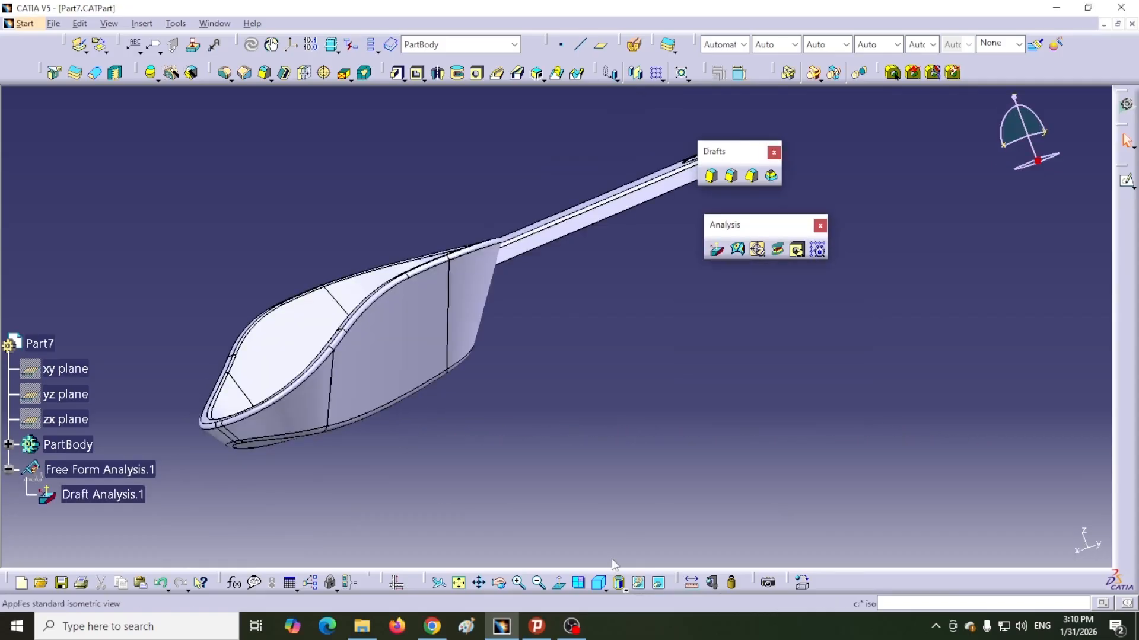
left_click(619, 584)
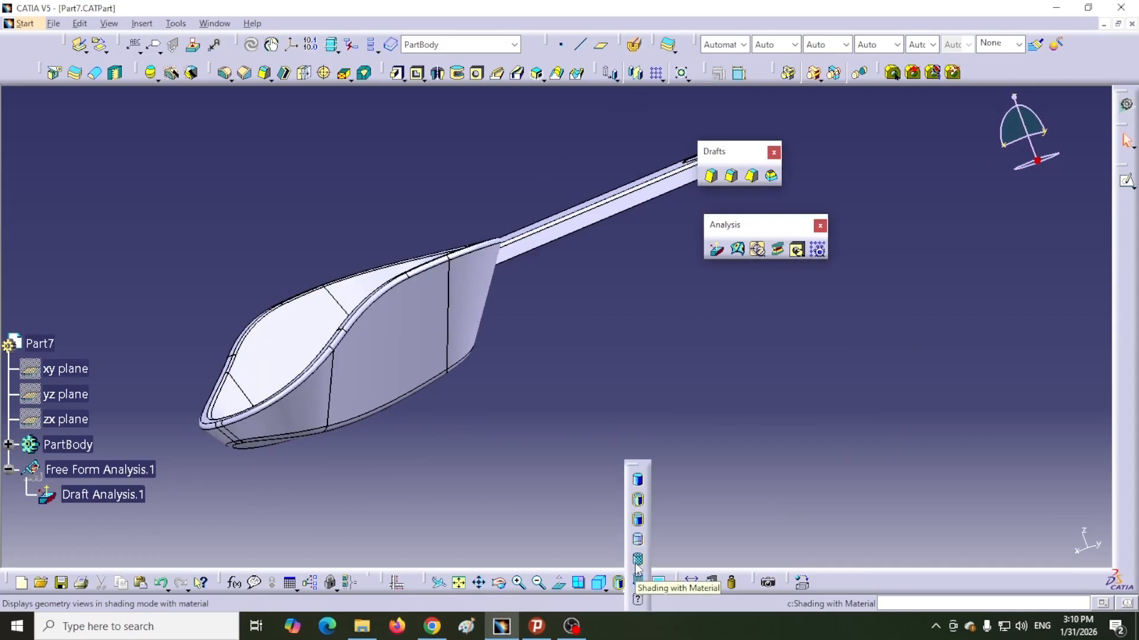
left_click(637, 561)
mouse_move(551, 462)
middle_mouse_down()
mouse_move(491, 447)
mouse_move(496, 424)
middle_mouse_up()
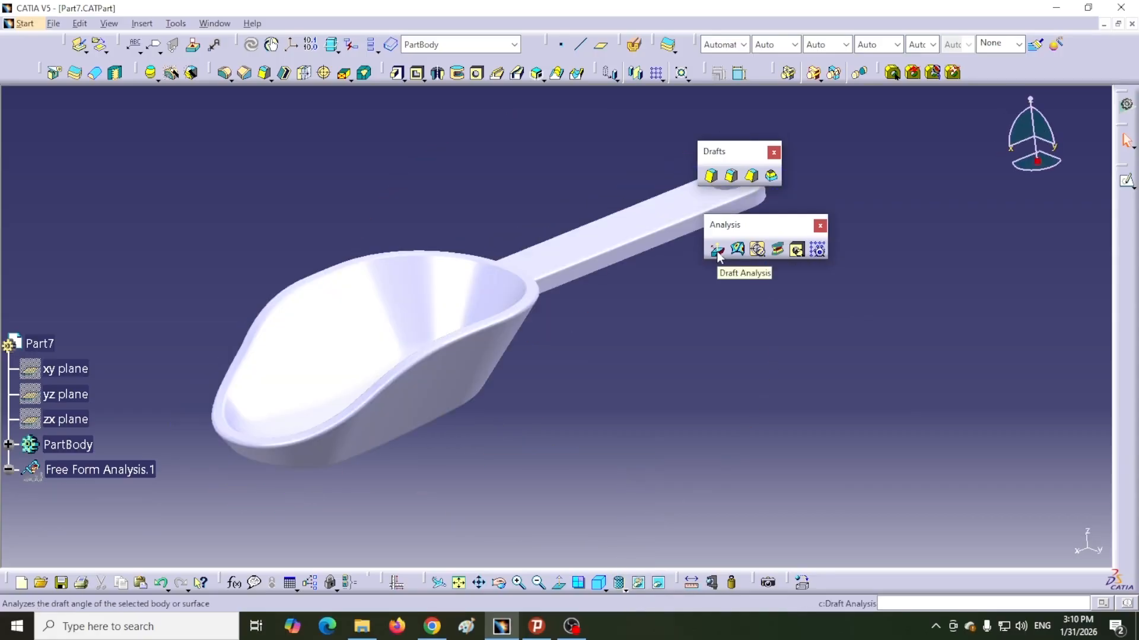
Step: Run a Draft Analysis on the scoop's PartBody and inspect the coloured faces from the side, below and above
left_click(717, 251)
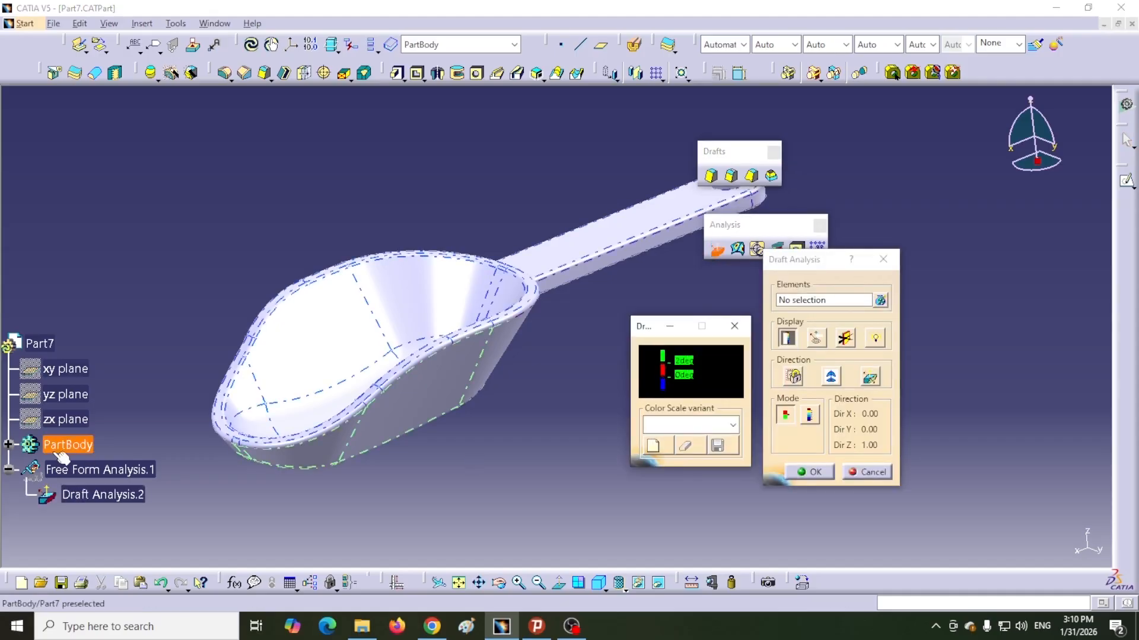
left_click(94, 452)
middle_click_drag(497, 461, 433, 333)
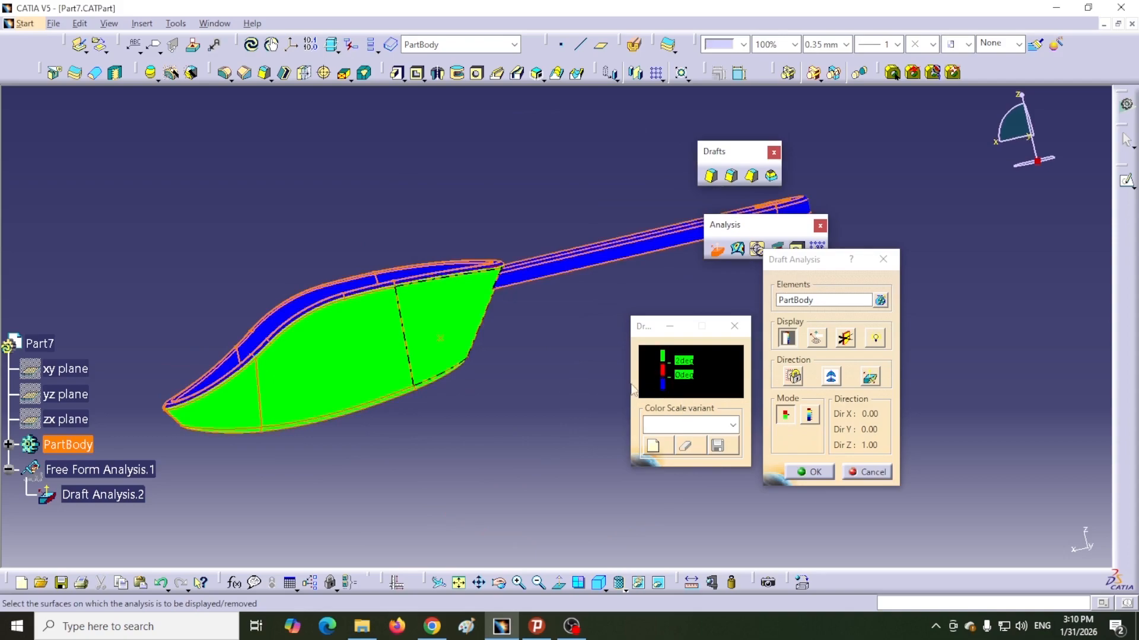
middle_click_drag(481, 399, 394, 192)
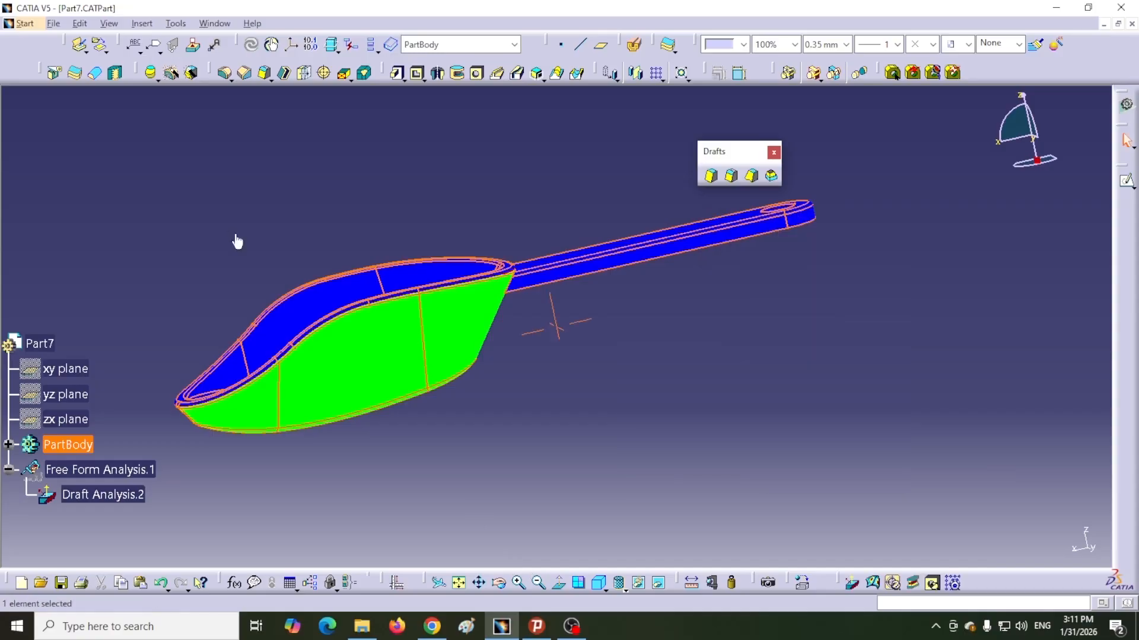
middle_click_drag(236, 240, 520, 352)
middle_click_drag(267, 158, 372, 262)
mouse_move(648, 407)
middle_mouse_down()
mouse_move(623, 381)
mouse_move(651, 409)
middle_mouse_up()
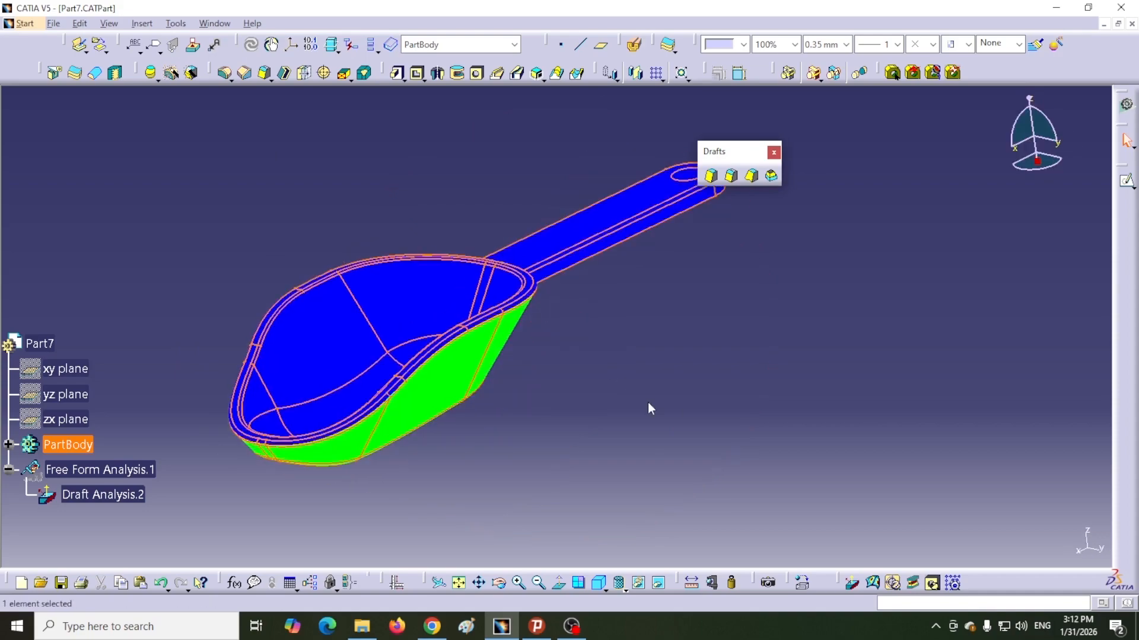